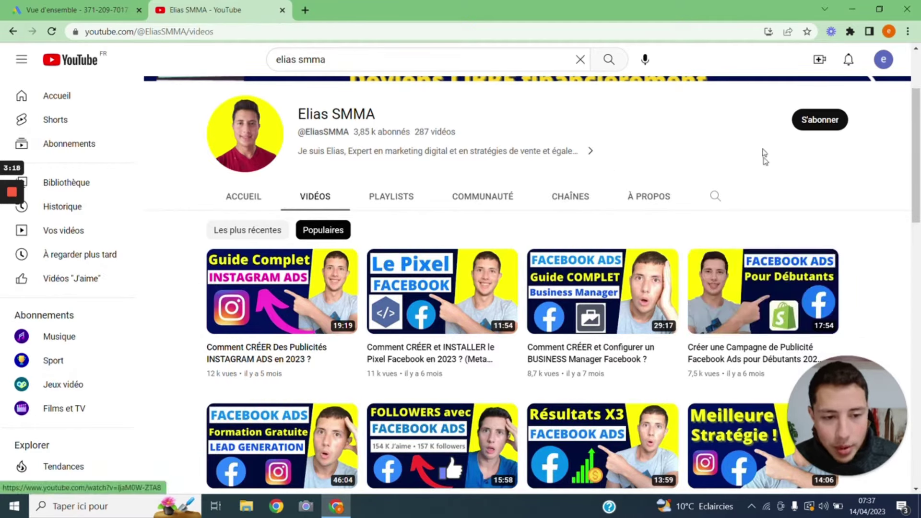
Copy the link of the video "Créer une Campagne de Publicité Facebook Ads pour Débutants" and switch to Google Ads
right_click(715, 281)
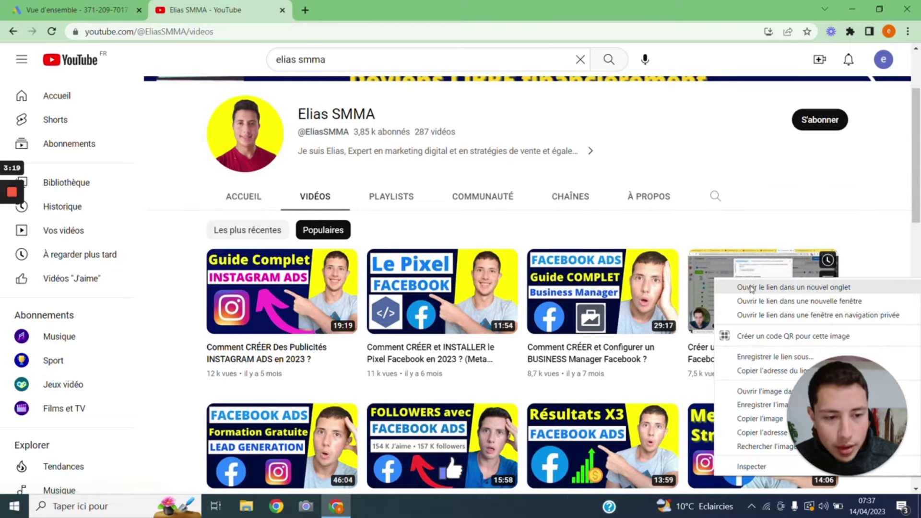
left_click(756, 371)
left_click(120, 9)
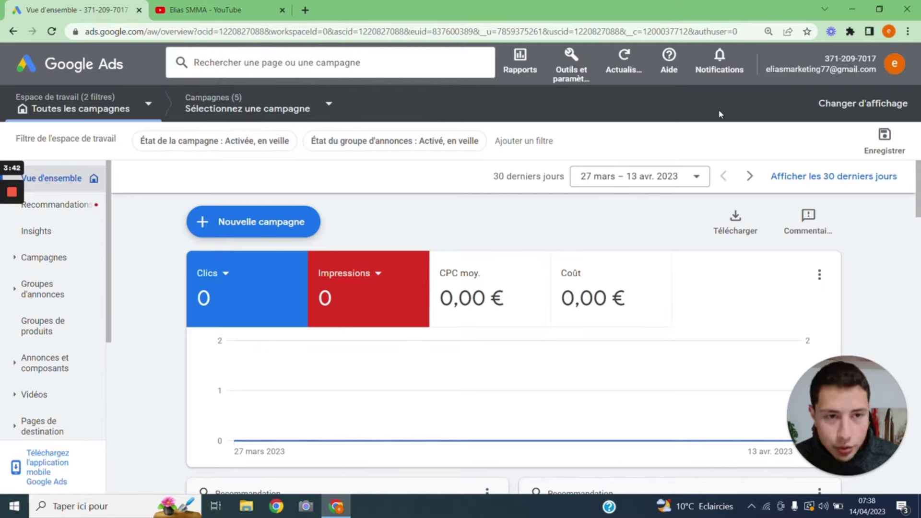
Look up where the billing configuration is found among the account's tools and settings
left_click(570, 78)
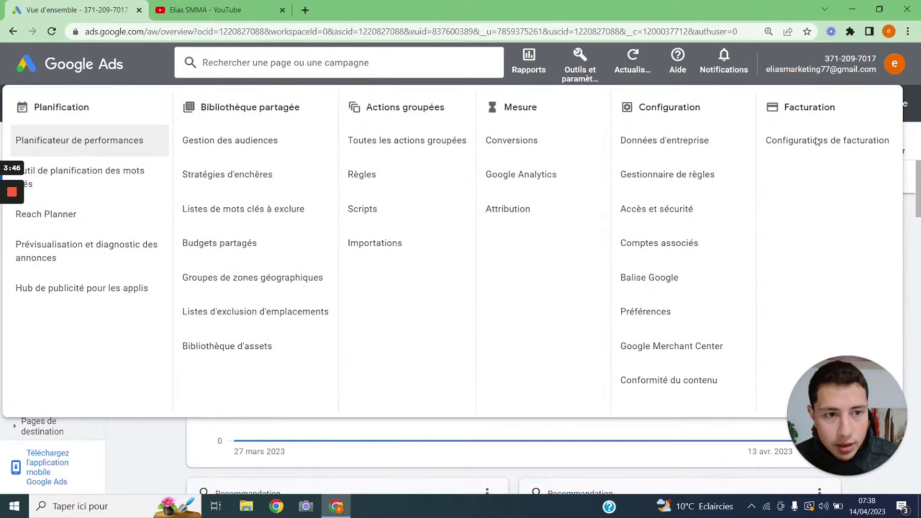
left_click(828, 141)
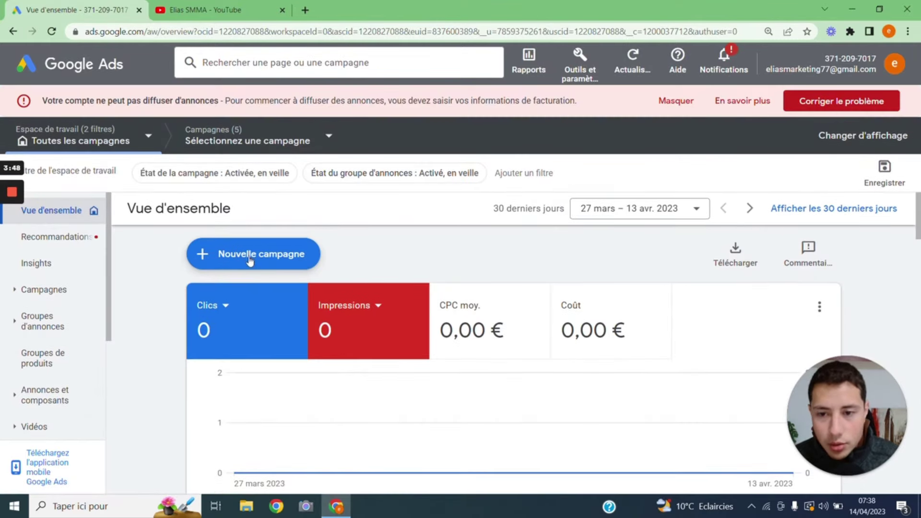
left_click(306, 243)
Create a new video campaign without a specific objective, using the subtype "Campagne vidéo personnalisée"
left_click(273, 263)
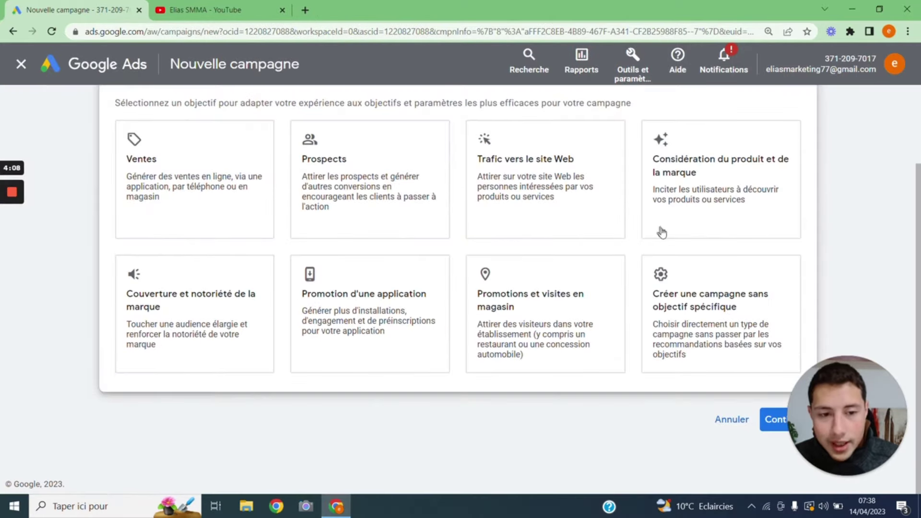
left_click(703, 283)
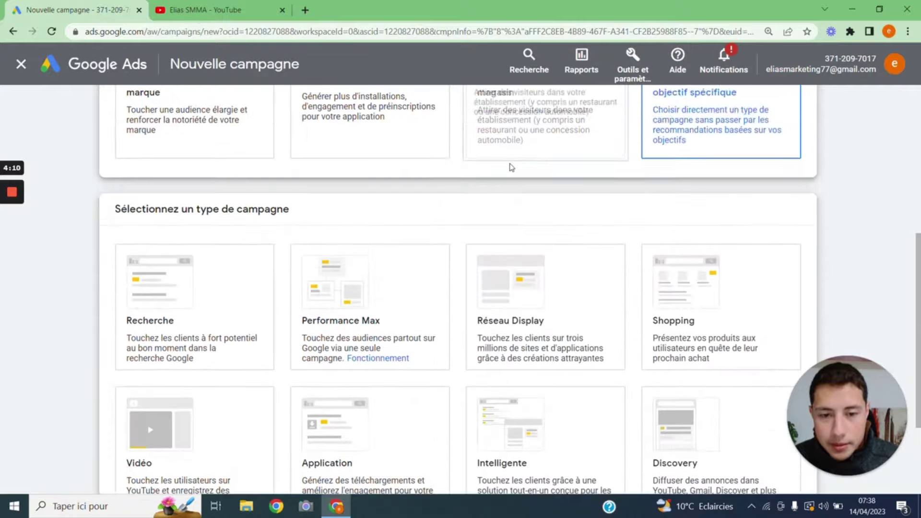
left_click(202, 307)
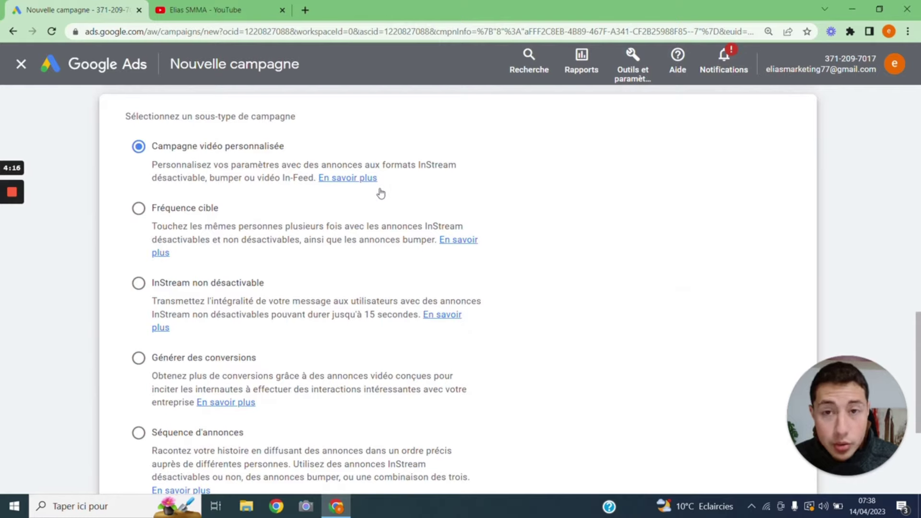
scroll(276, 203, "down", 2)
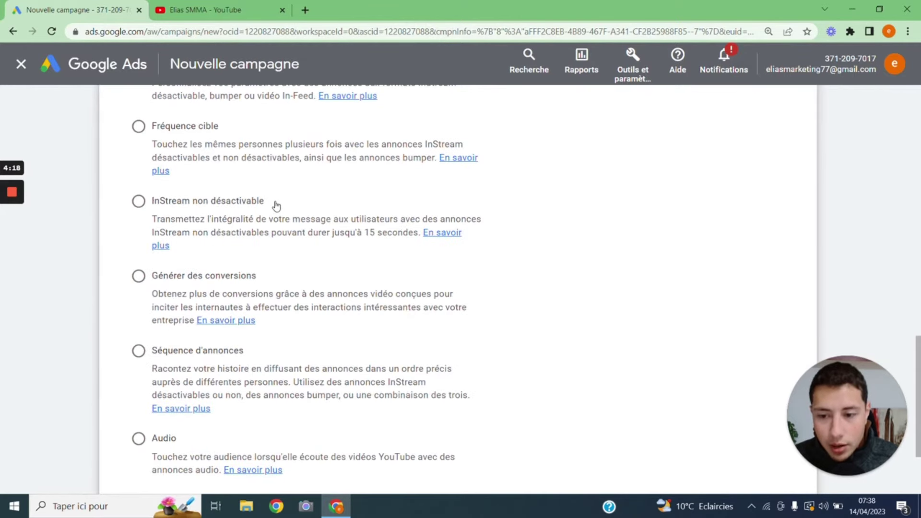
scroll(276, 206, "up", 2)
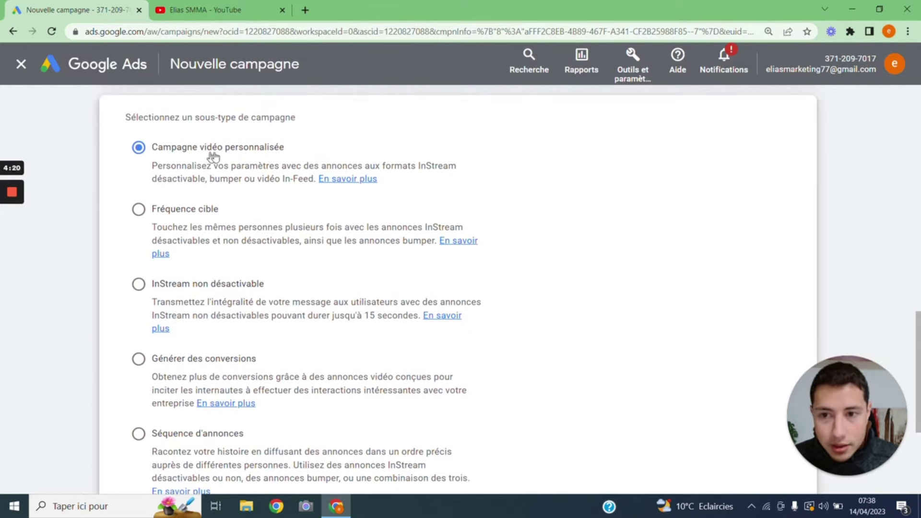
scroll(249, 160, "down", 4)
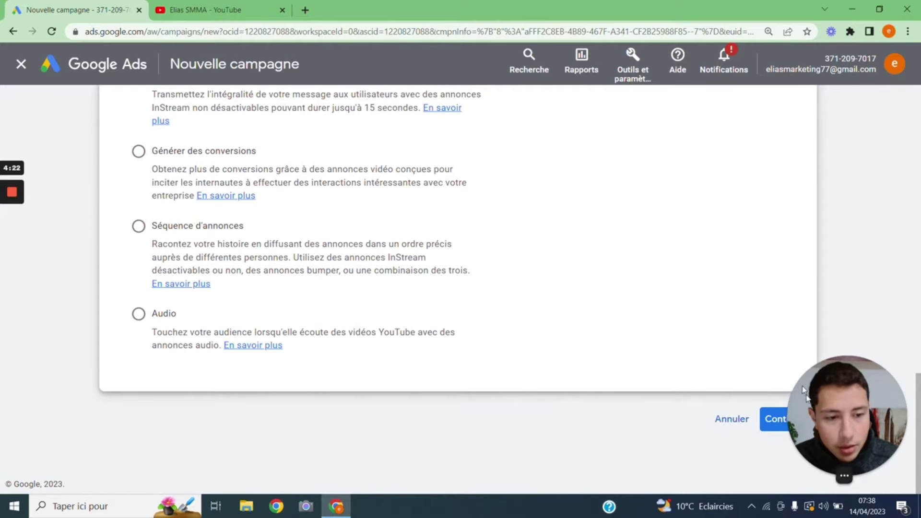
left_click(768, 421)
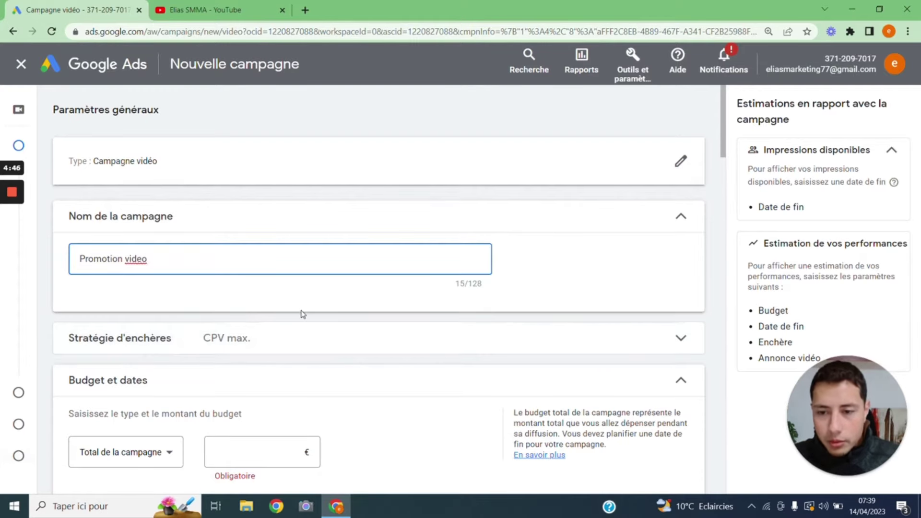
Name the campaign "Promotion video" and keep "CPV max." as its bidding strategy
left_click(301, 295)
left_click(272, 344)
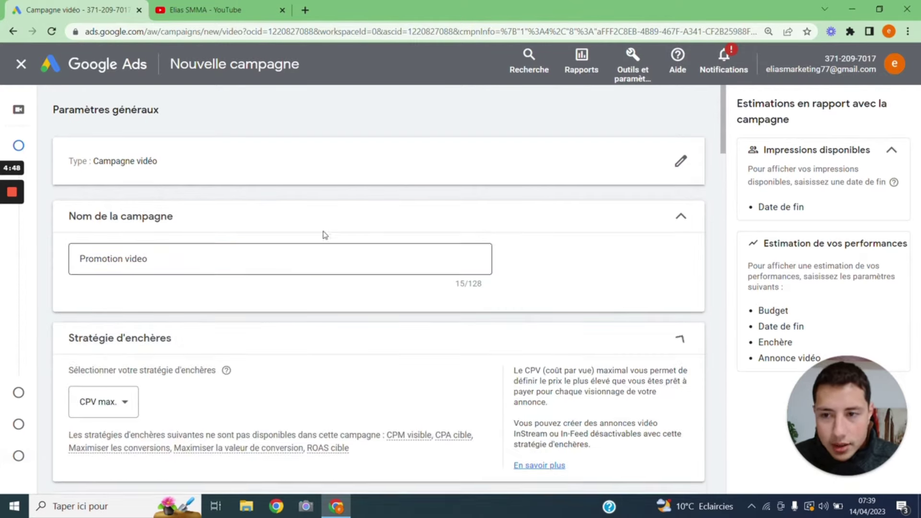
scroll(323, 221, "down", 3)
left_click(120, 250)
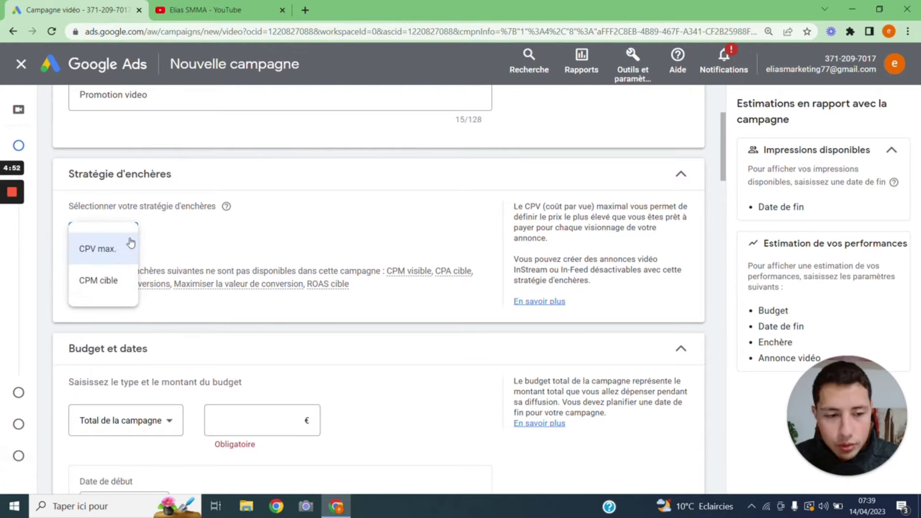
left_click(176, 244)
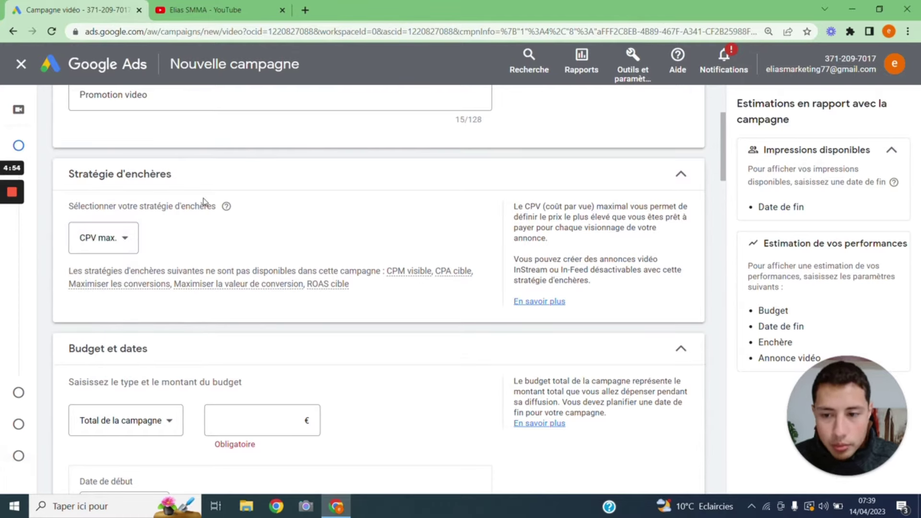
Switch the campaign budget type to "Quotidien" and set the amount to 10 €
scroll(204, 202, "down", 3)
scroll(204, 203, "down", 2)
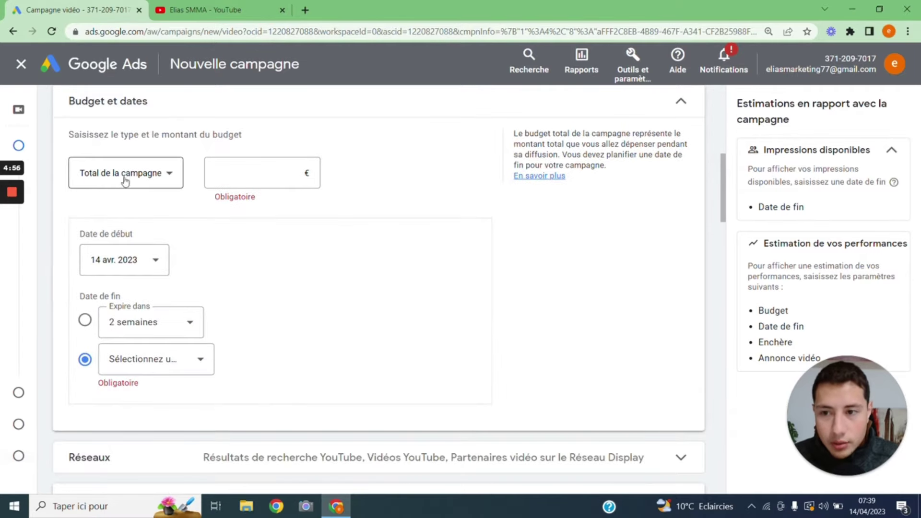
left_click(155, 174)
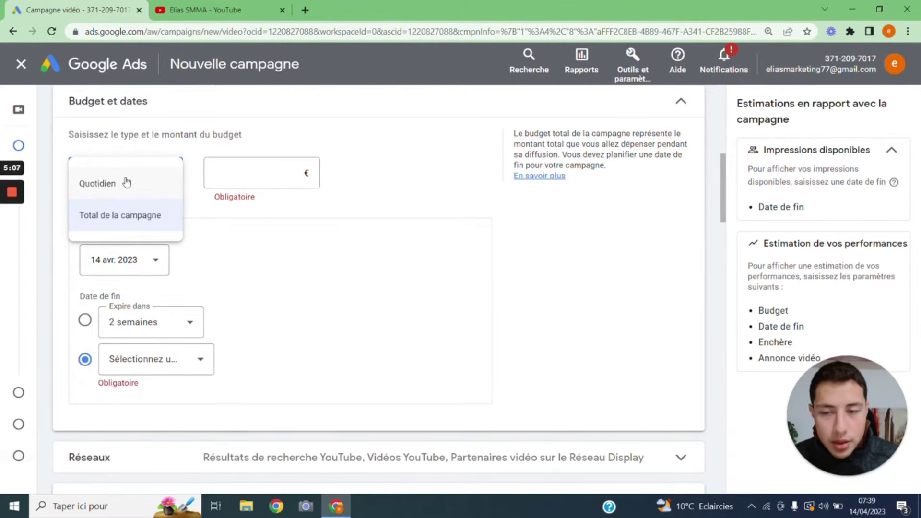
left_click(111, 184)
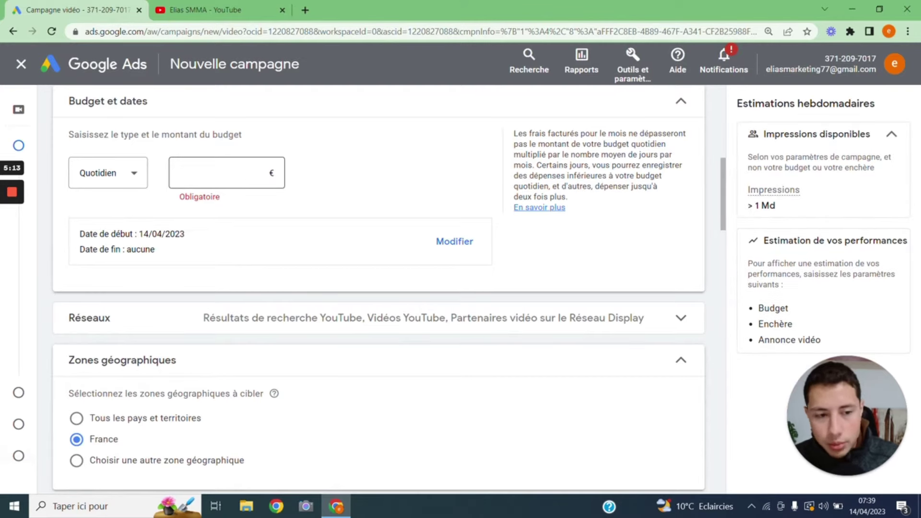
left_click(267, 172)
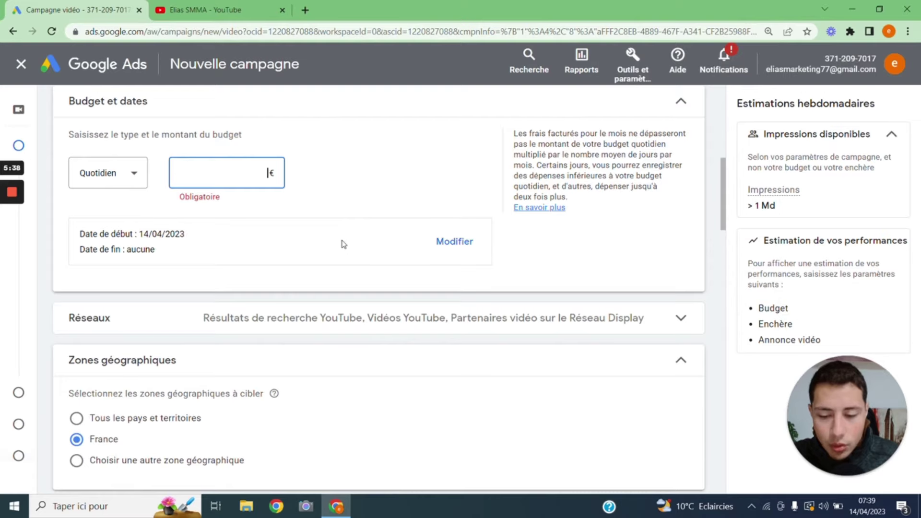
type("10")
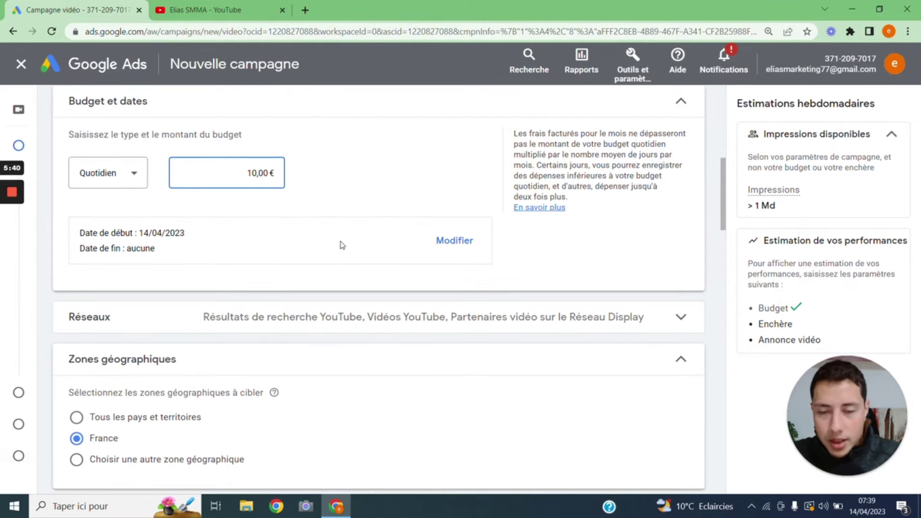
Exclude "Partenaires vidéo sur le Réseau Display" from the campaign's networks and collapse the network settings
scroll(254, 254, "down", 2)
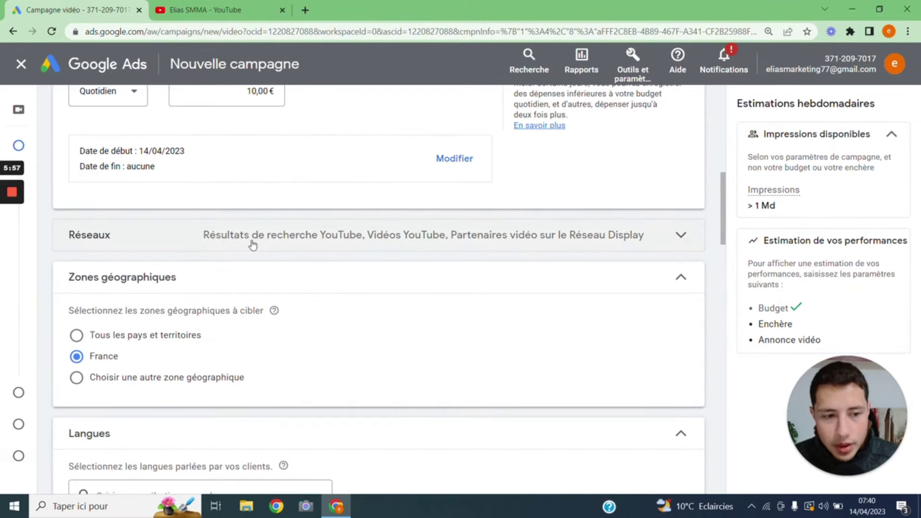
left_click(253, 245)
scroll(342, 198, "down", 2)
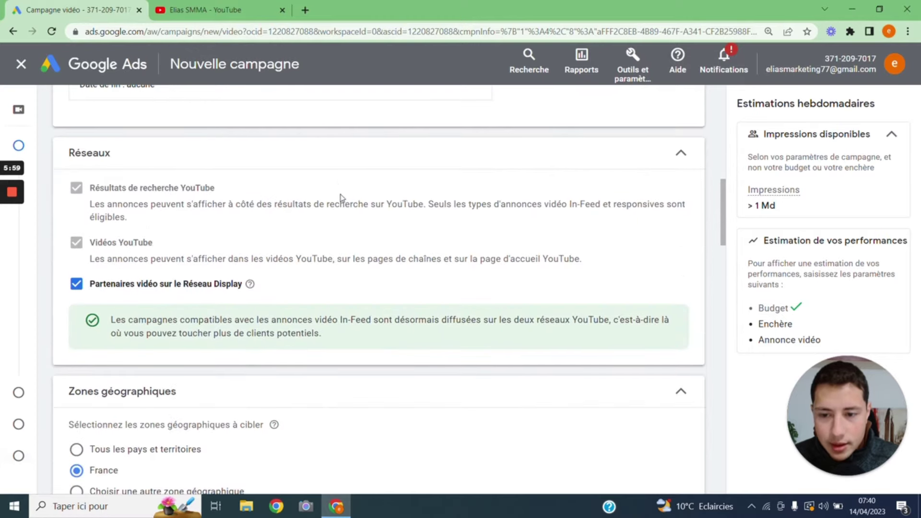
left_click(77, 286)
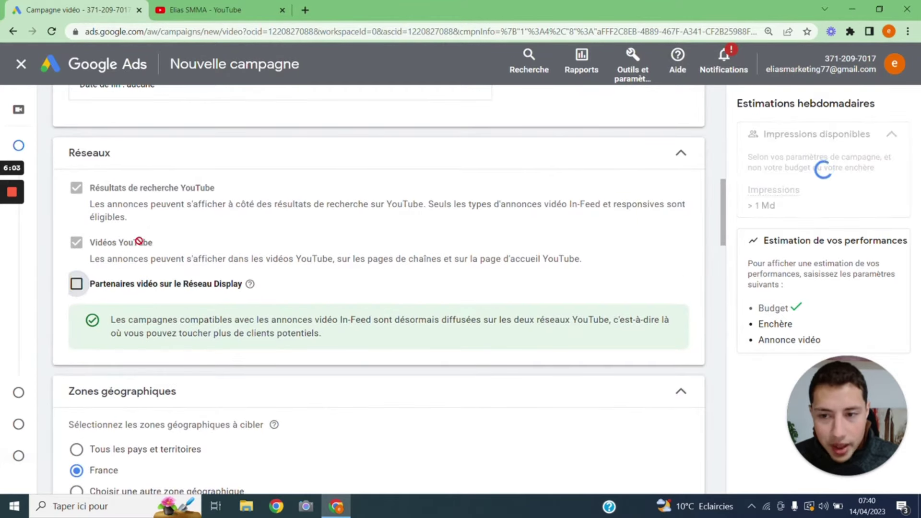
right_click(640, 197)
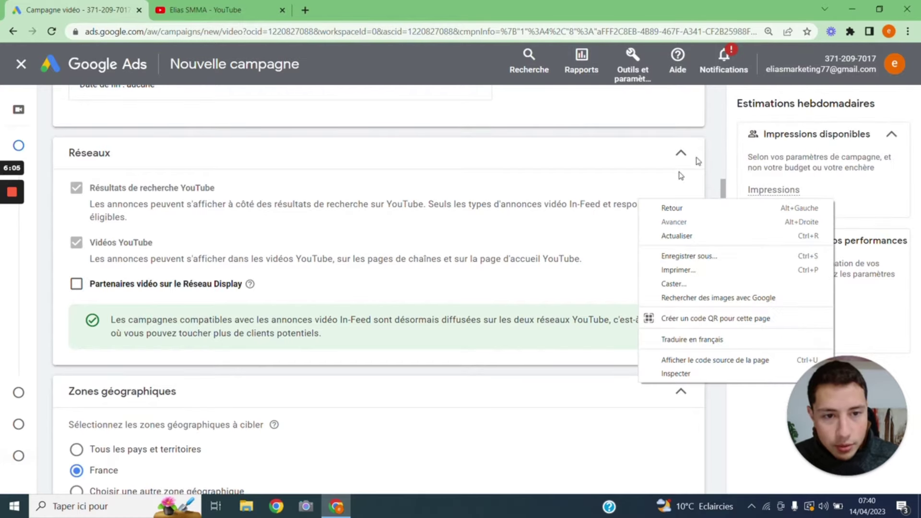
left_click(681, 152)
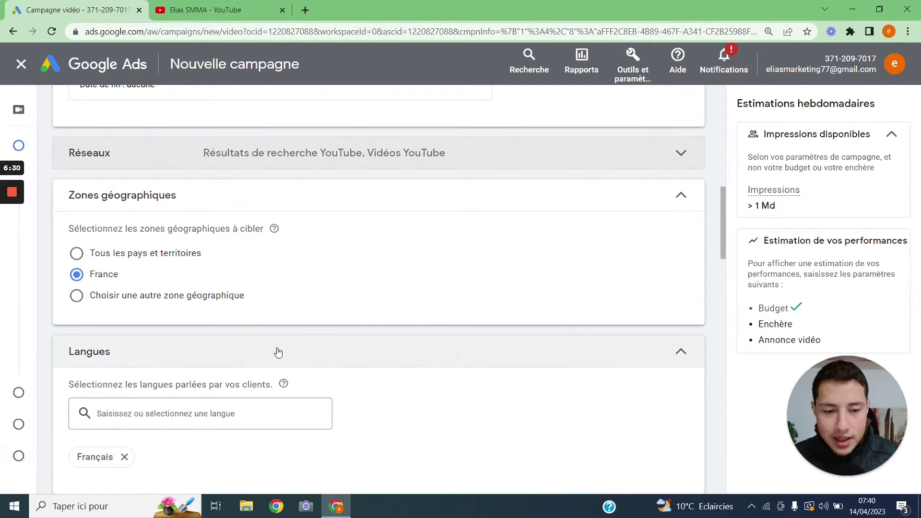
left_click(197, 296)
left_click(347, 341)
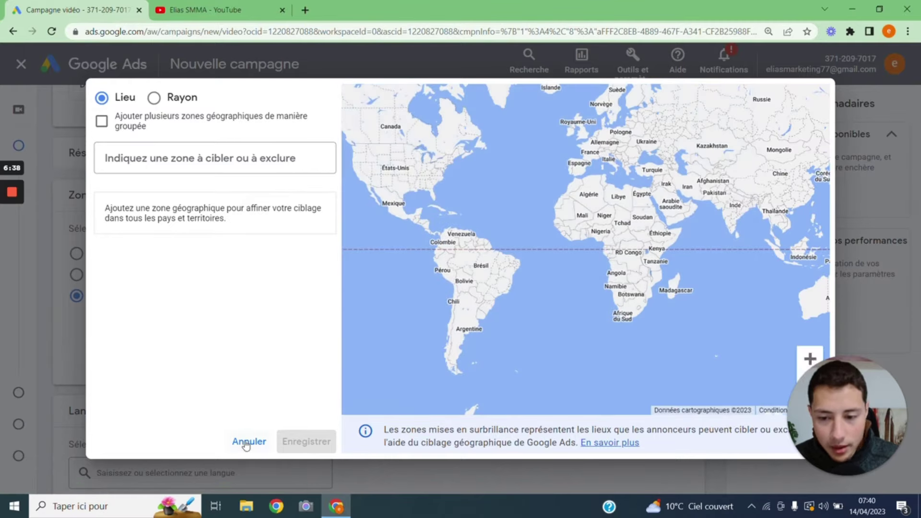
left_click(249, 441)
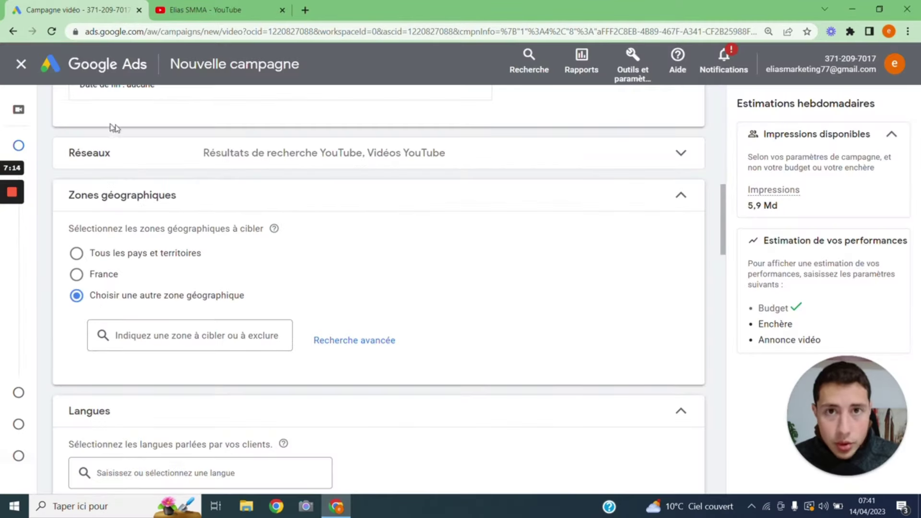
left_click(83, 279)
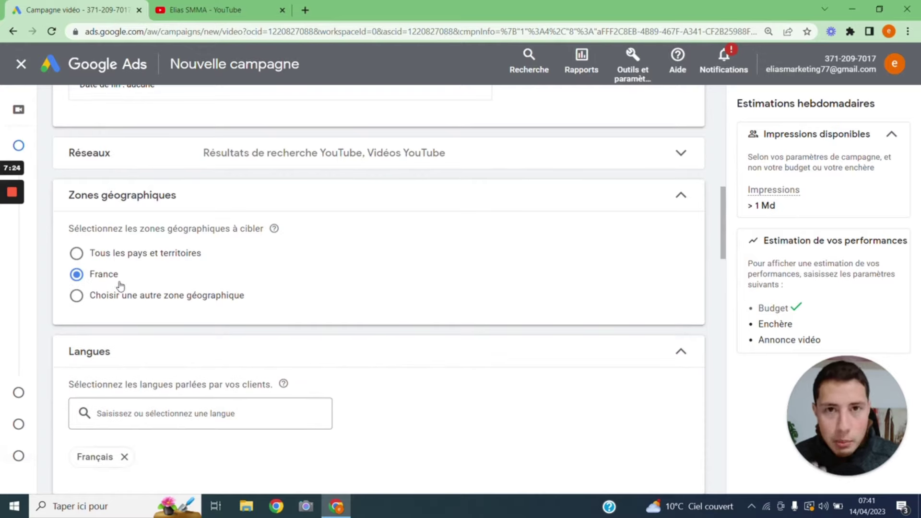
Target "Tous les pays et territoires" and keep "Français" as the customers' language
left_click(76, 254)
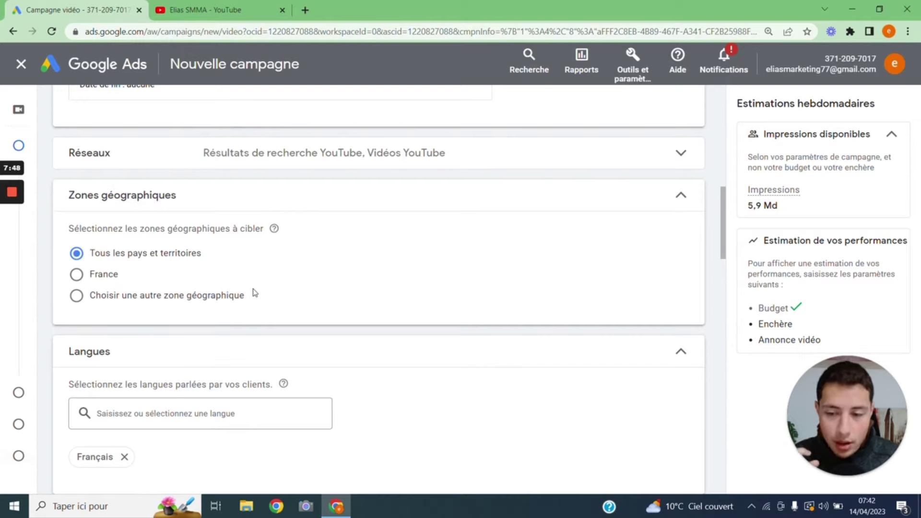
scroll(255, 294, "down", 3)
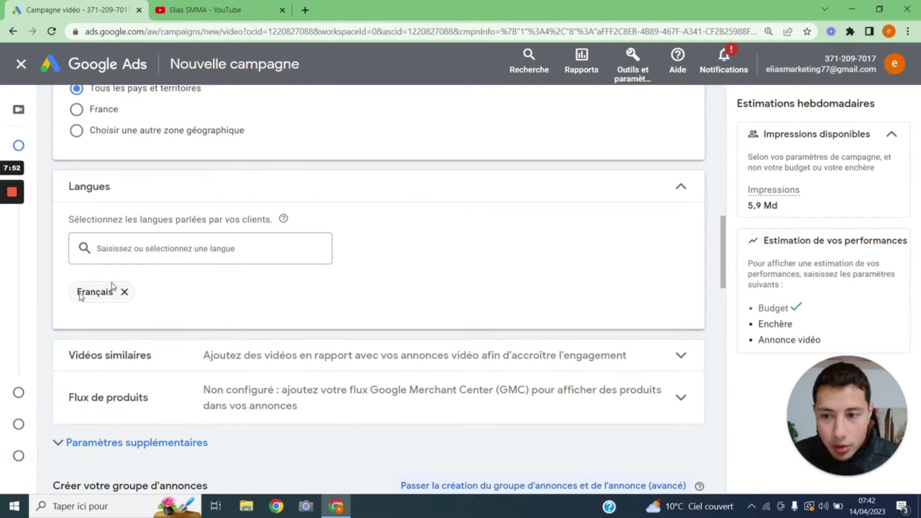
scroll(142, 308, "down", 2)
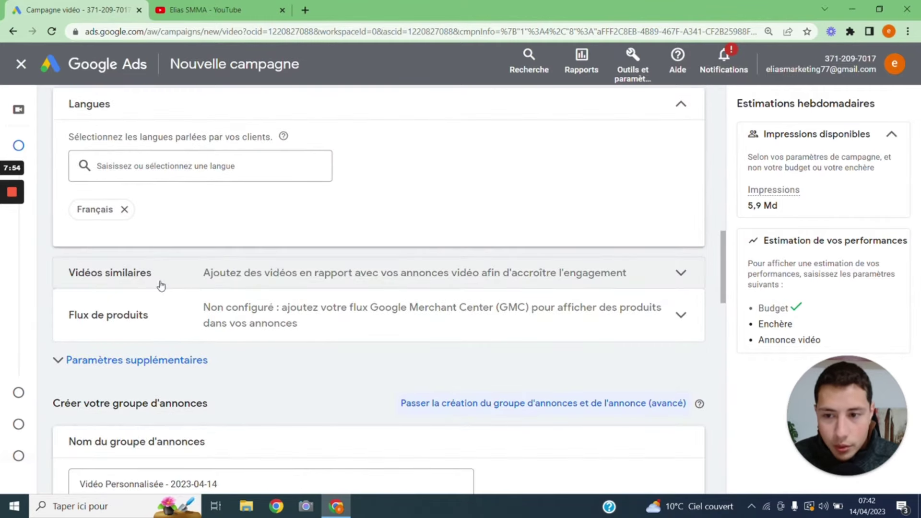
Start adding similar videos to the campaign and activate the video search
left_click(236, 271)
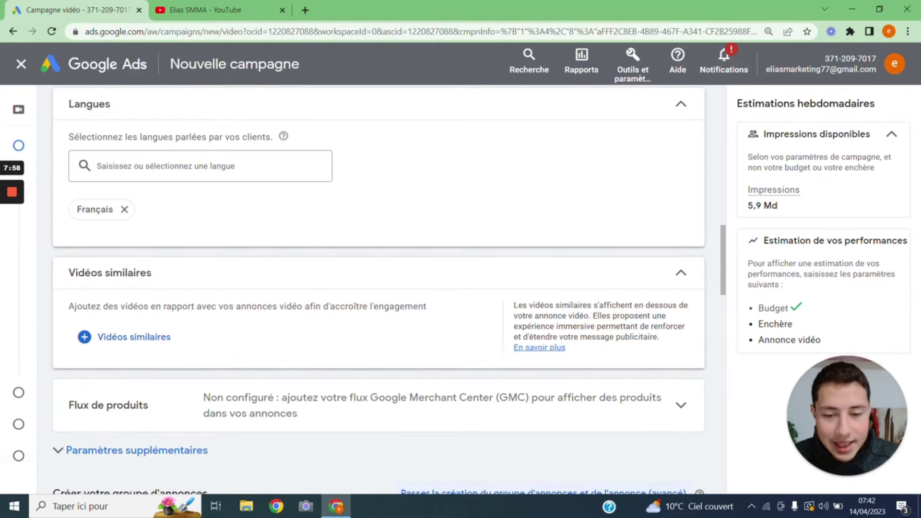
left_click(127, 336)
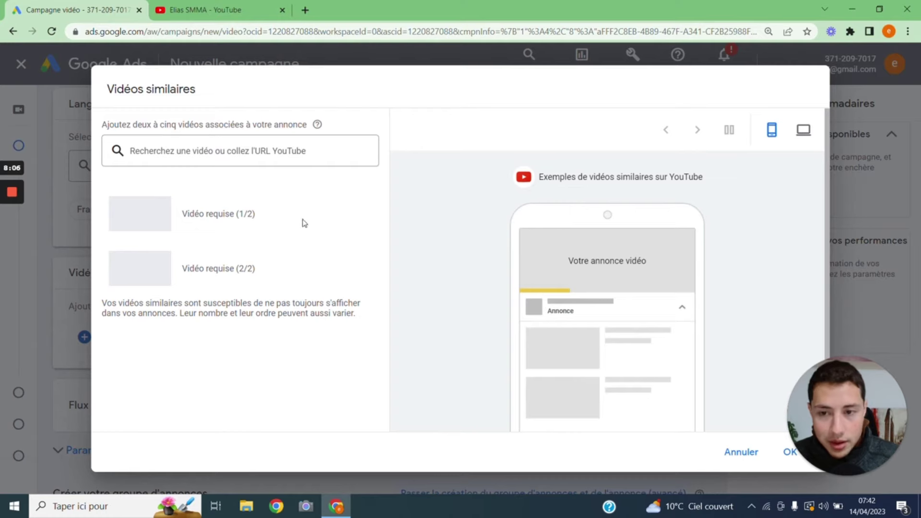
left_click(233, 155)
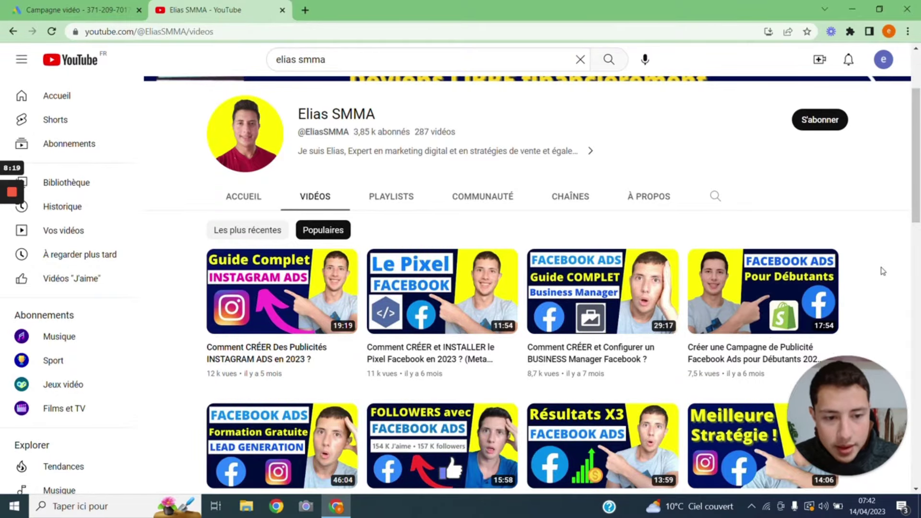
Copy the link of the channel's popular video "Facebook Ads: Comment être HYPER RENTABLE en 2023 !?"
scroll(865, 260, "down", 3)
scroll(866, 259, "down", 1)
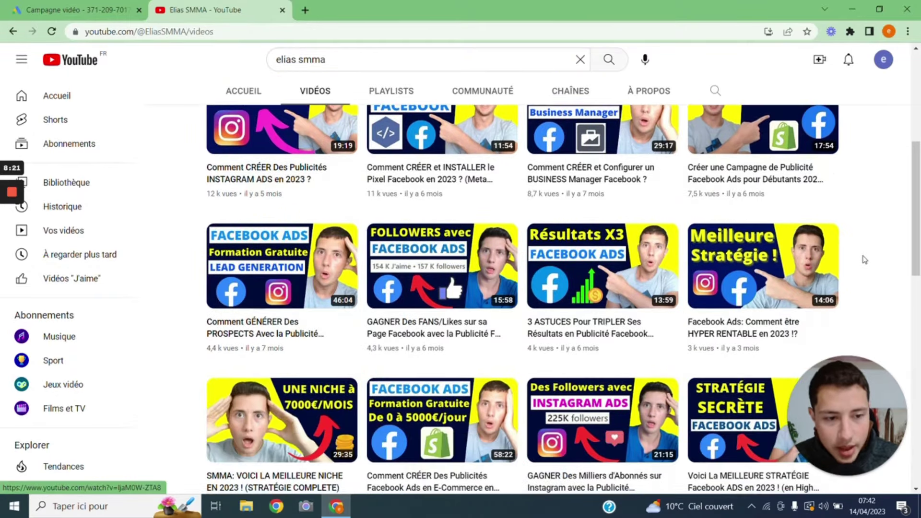
right_click(751, 274)
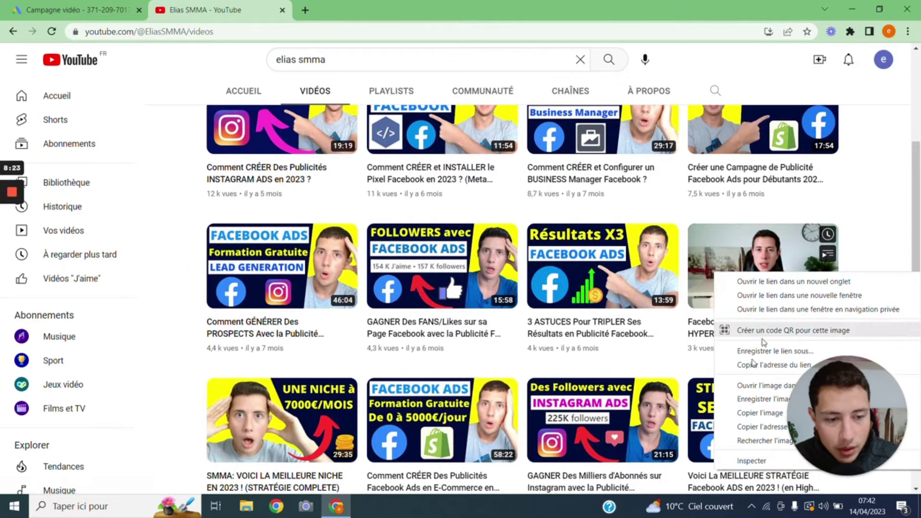
left_click(743, 366)
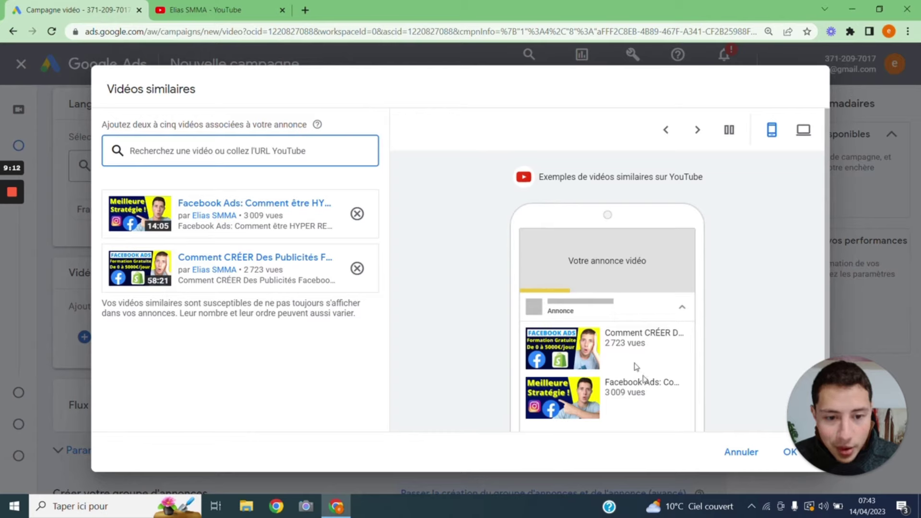
Confirm the two listed Facebook Ads videos as the campaign's similar videos
mouse_move(802, 477)
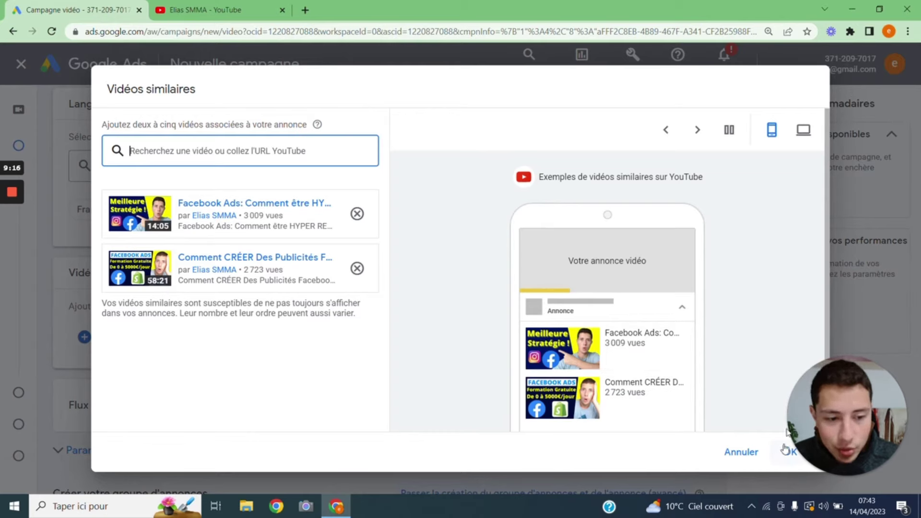
left_click_drag(811, 431, 811, 389)
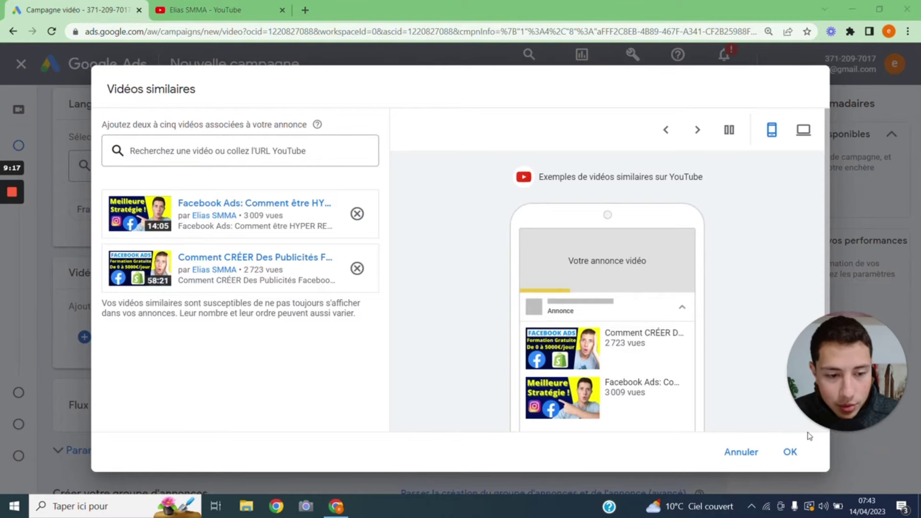
left_click(746, 428)
key("Escape")
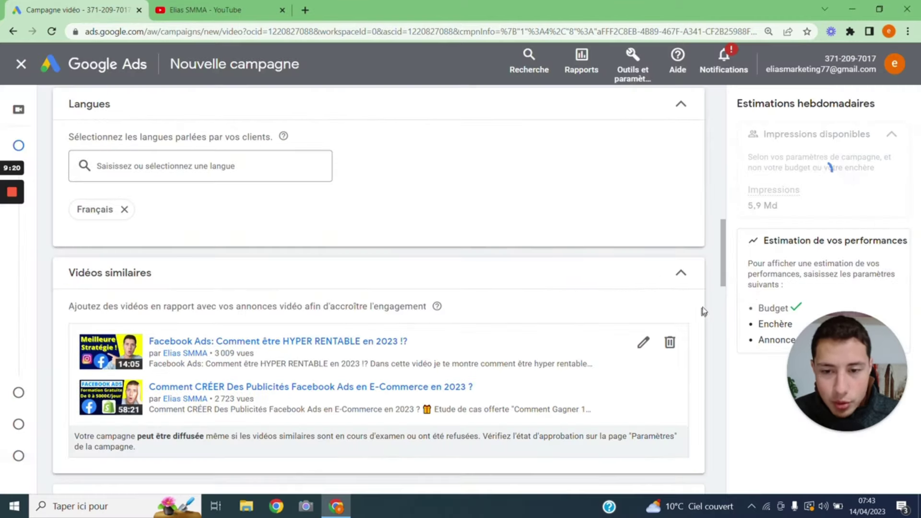
left_click_drag(822, 351, 822, 395)
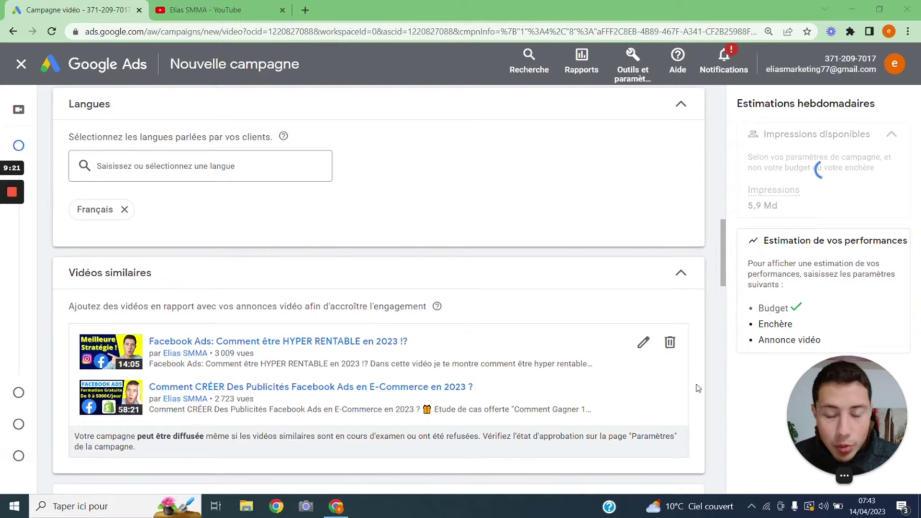
Define device-specific targeting in the additional settings, exclude "Écrans TV" and collapse the device settings
scroll(434, 356, "down", 3)
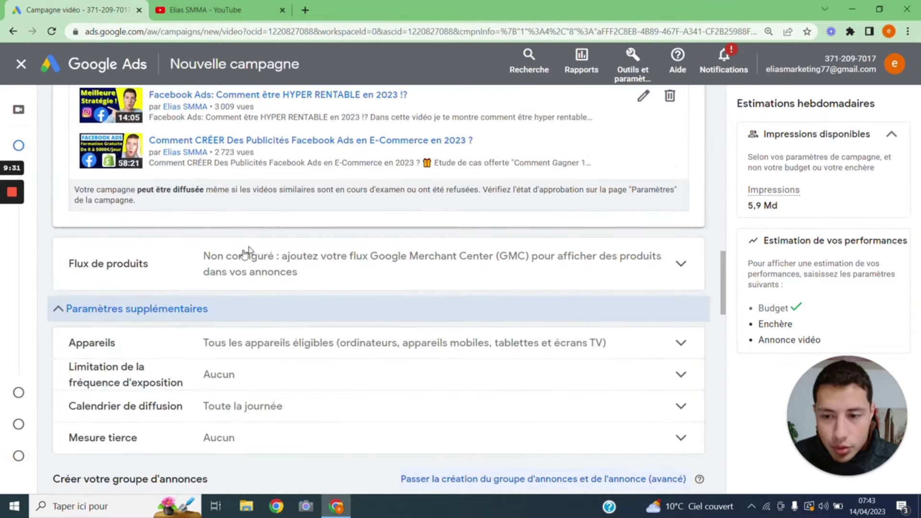
scroll(247, 256, "down", 2)
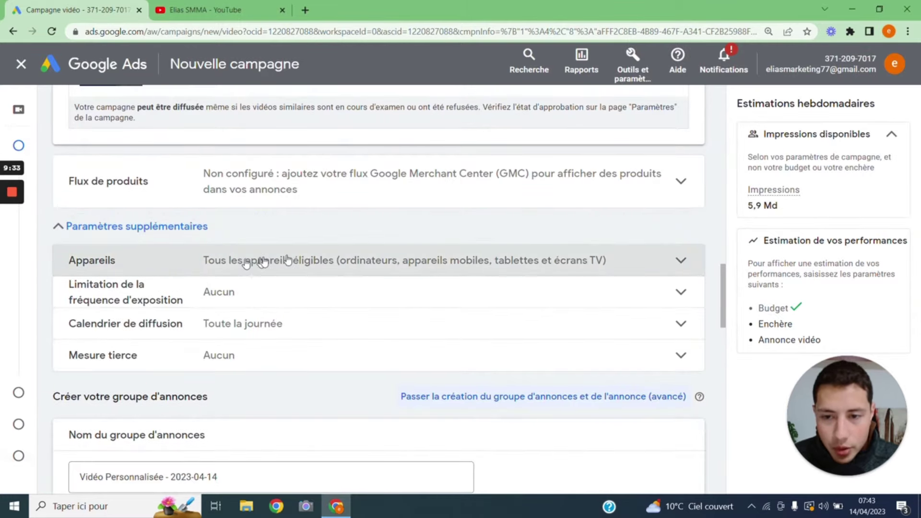
left_click(246, 263)
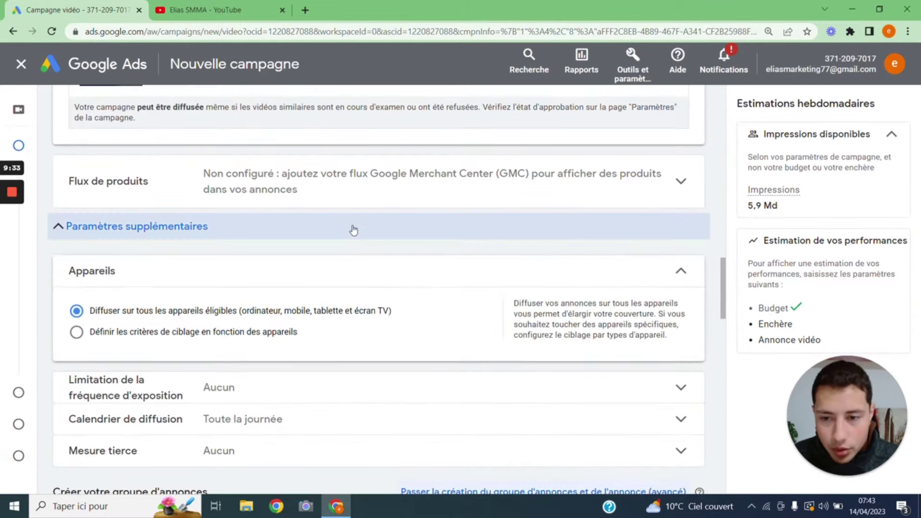
left_click(201, 331)
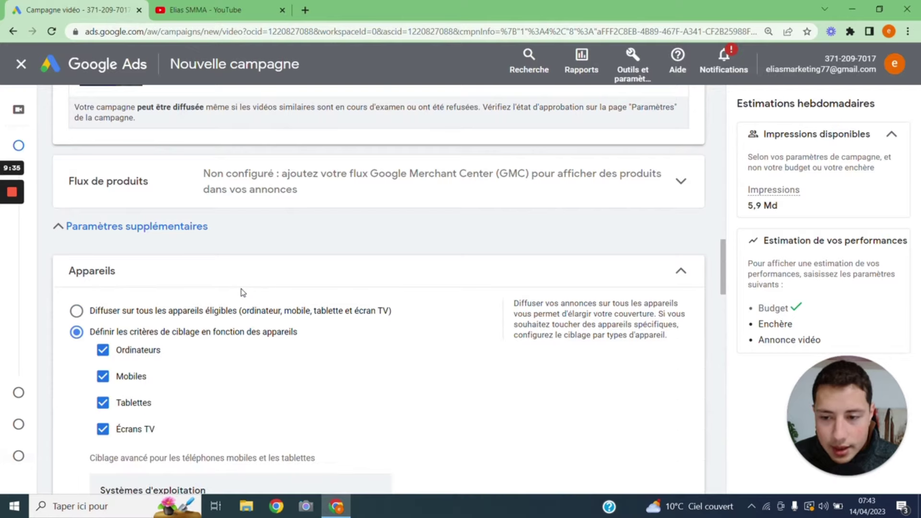
scroll(238, 295, "down", 3)
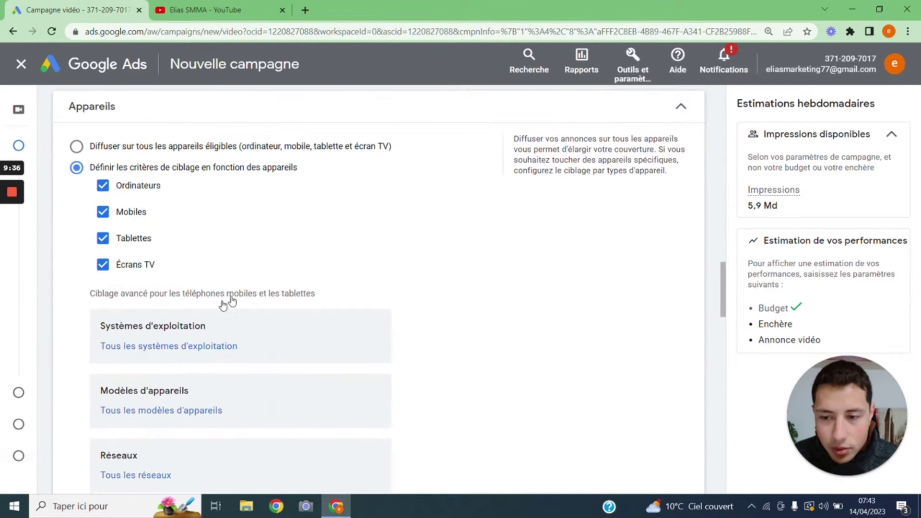
left_click(102, 265)
scroll(706, 161, "up", 2)
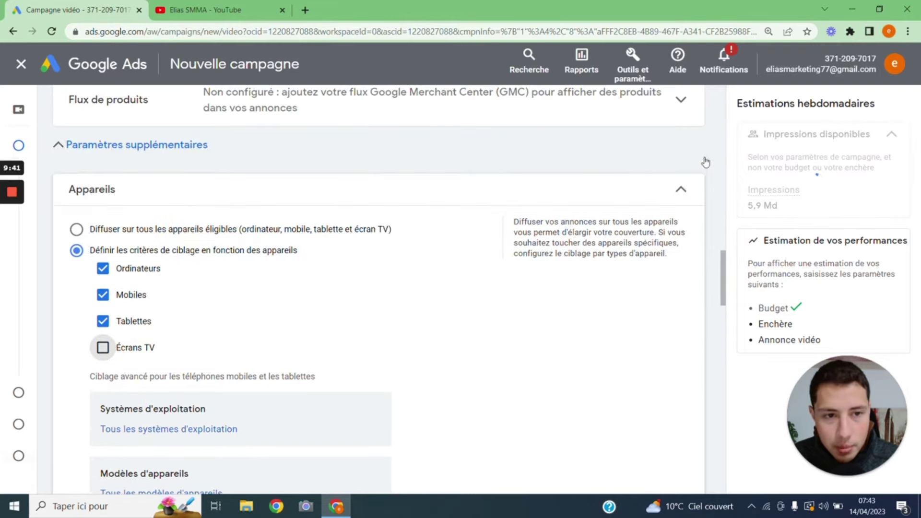
left_click(681, 191)
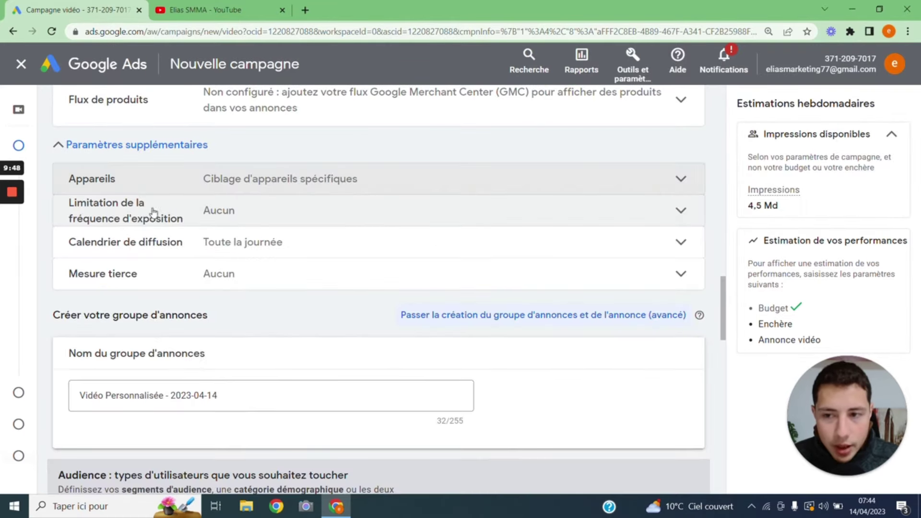
Examine the campaign's options for "Limitation de la fréquence d'exposition" and "Calendrier de diffusion"
left_click(124, 207)
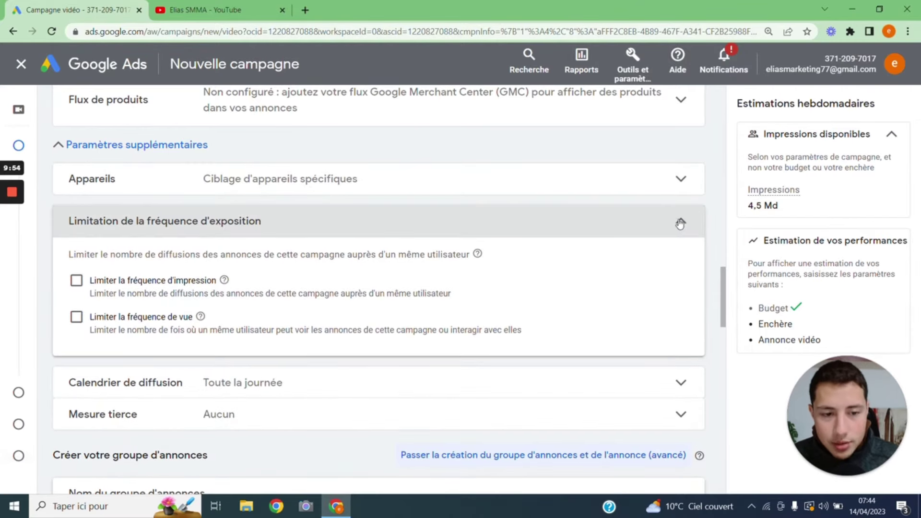
left_click(681, 223)
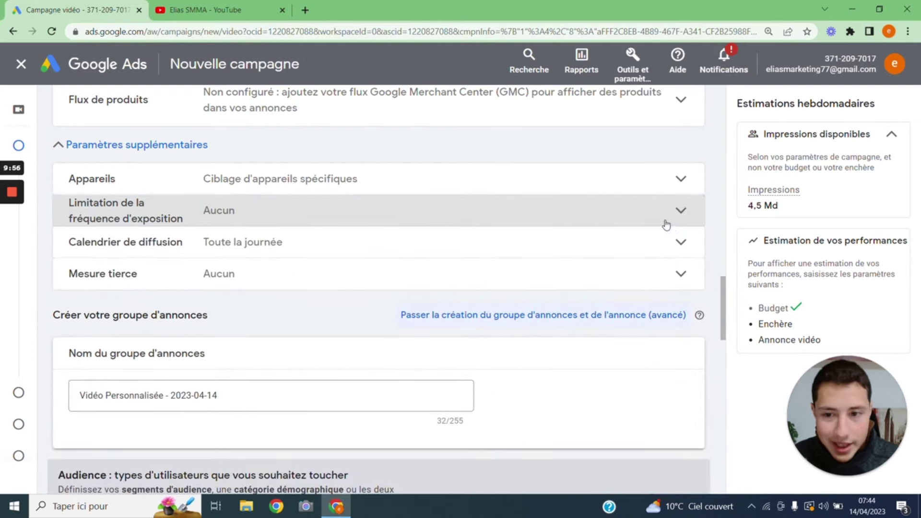
left_click(220, 244)
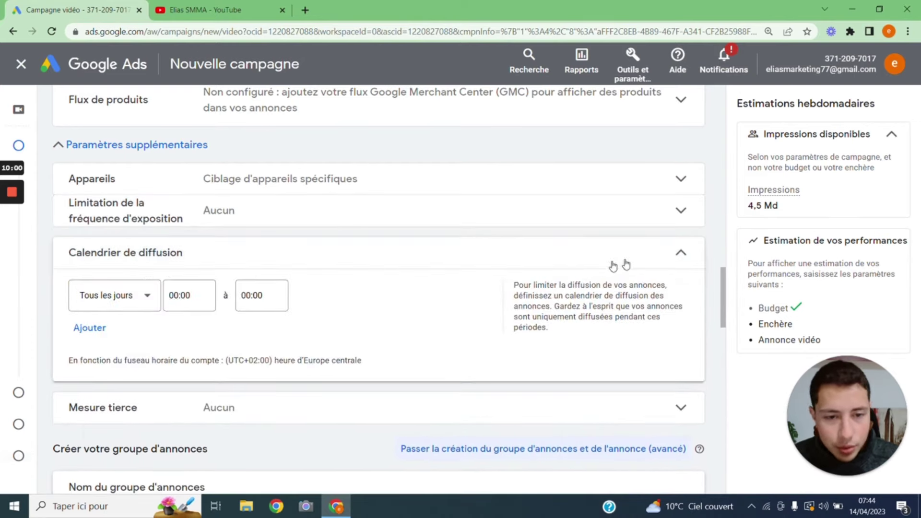
left_click(677, 254)
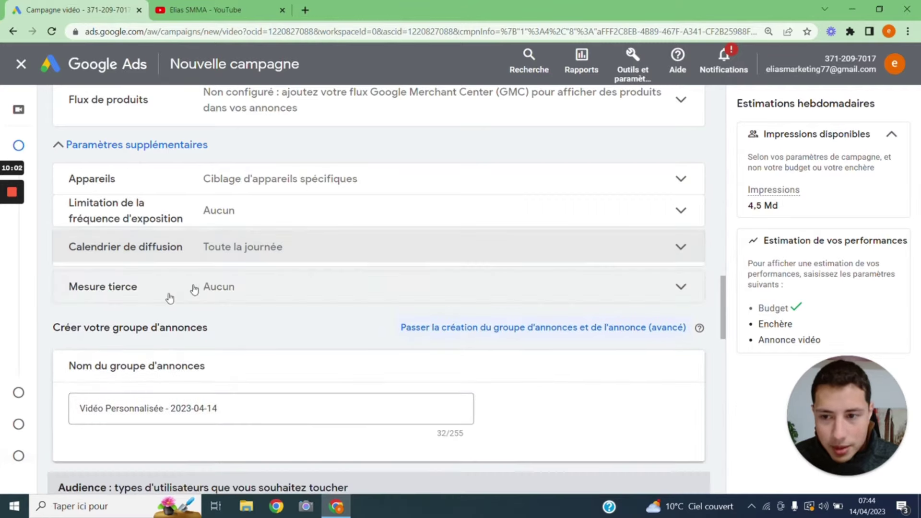
Examine the ad group's demographic targeting options for gender, age, parental status and household income
scroll(163, 292, "down", 3)
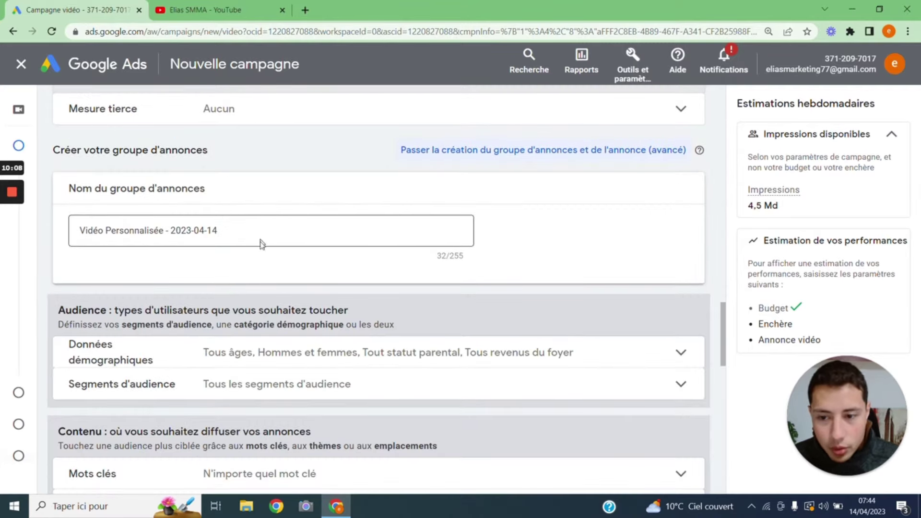
scroll(259, 249, "down", 3)
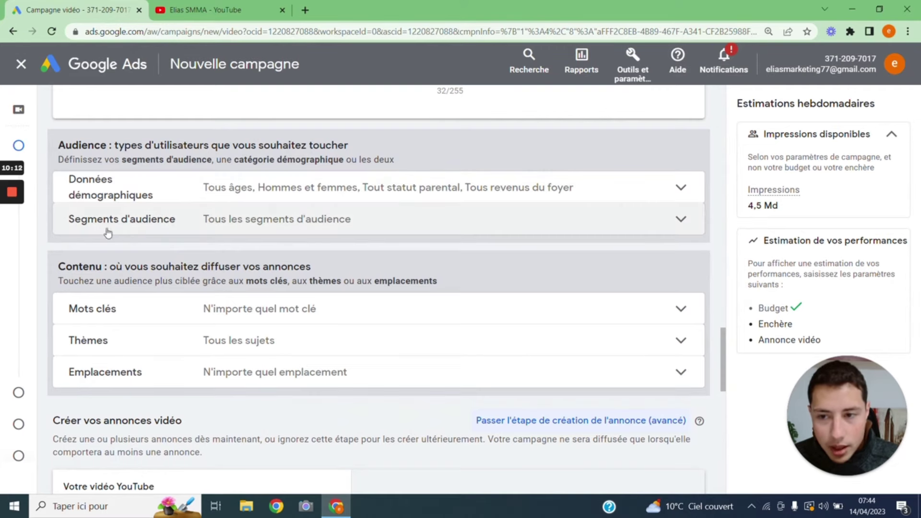
left_click(372, 201)
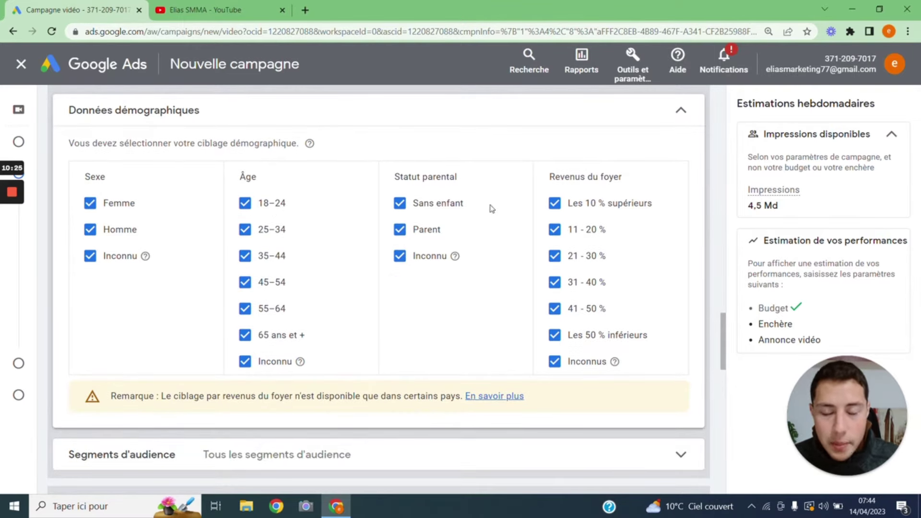
scroll(448, 222, "up", 2)
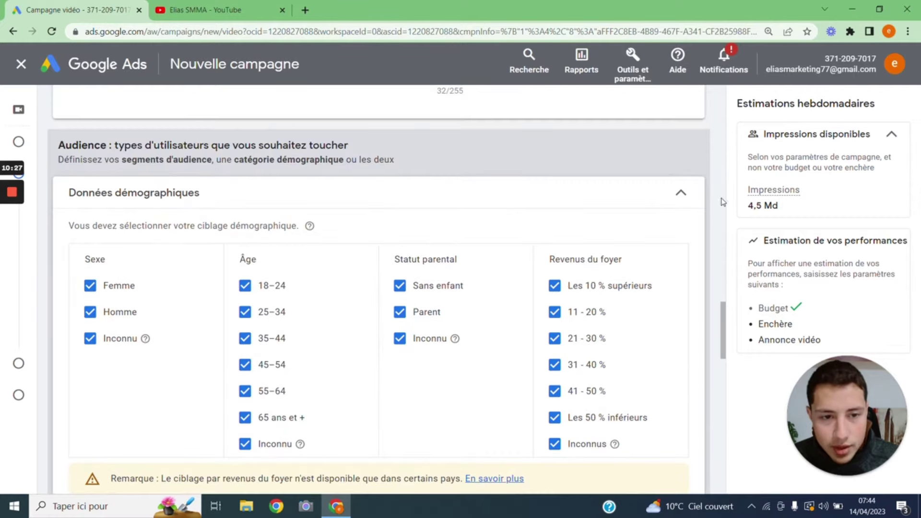
left_click(680, 194)
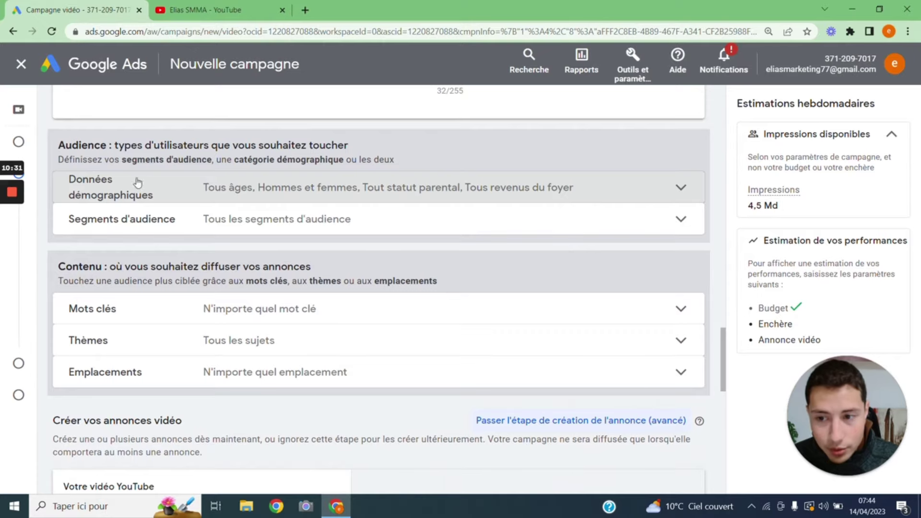
Open the ad group's "Emplacements" targeting and search the YouTube channels for "facebook ads"
scroll(181, 191, "down", 2)
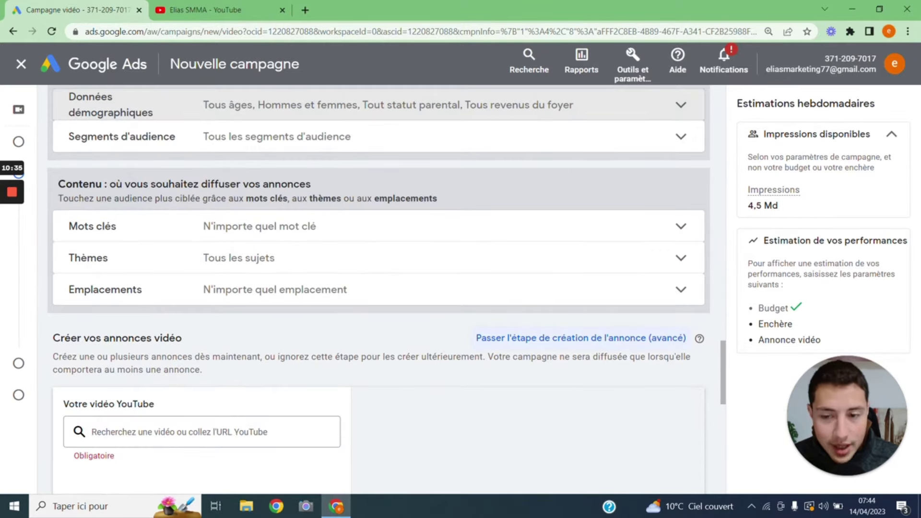
left_click(219, 293)
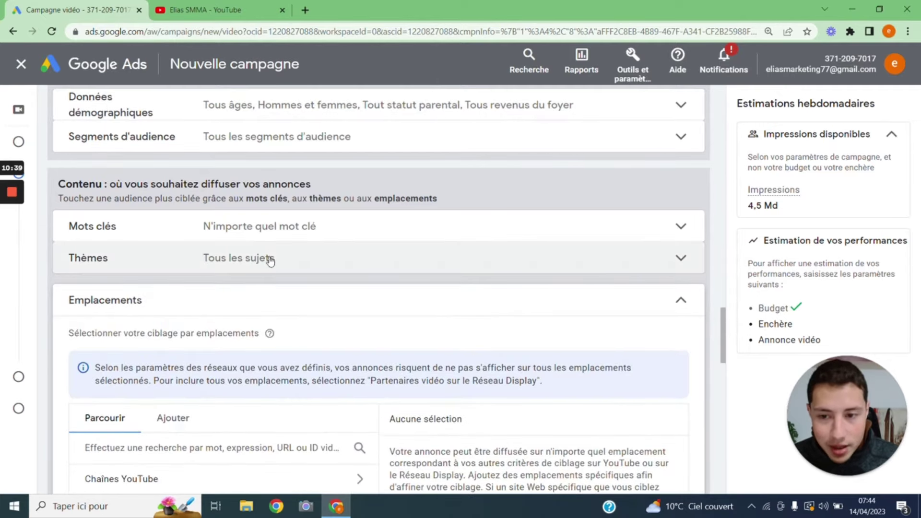
scroll(264, 261, "down", 2)
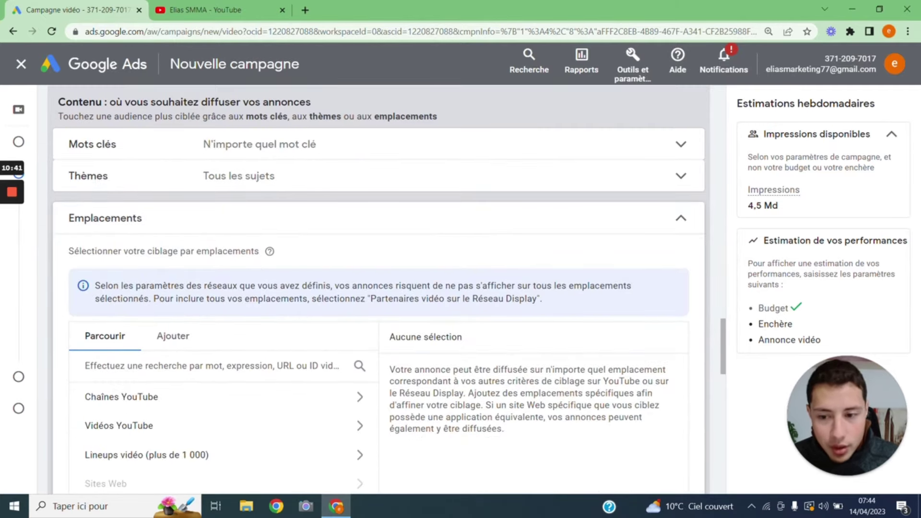
scroll(158, 349, "down", 2)
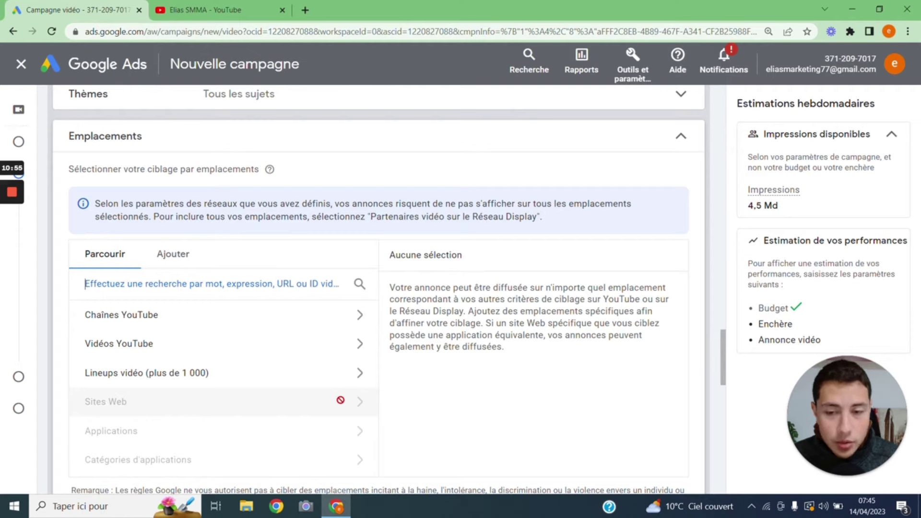
left_click(206, 309)
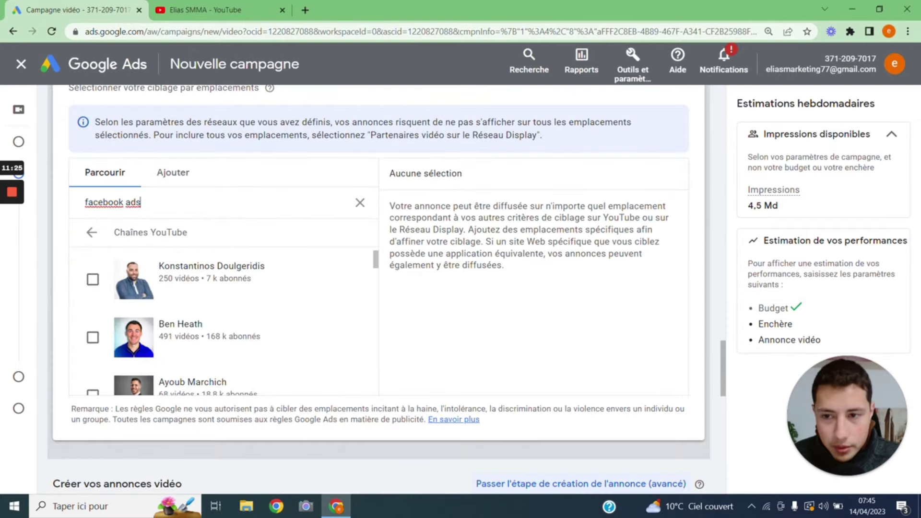
scroll(120, 336, "down", 2)
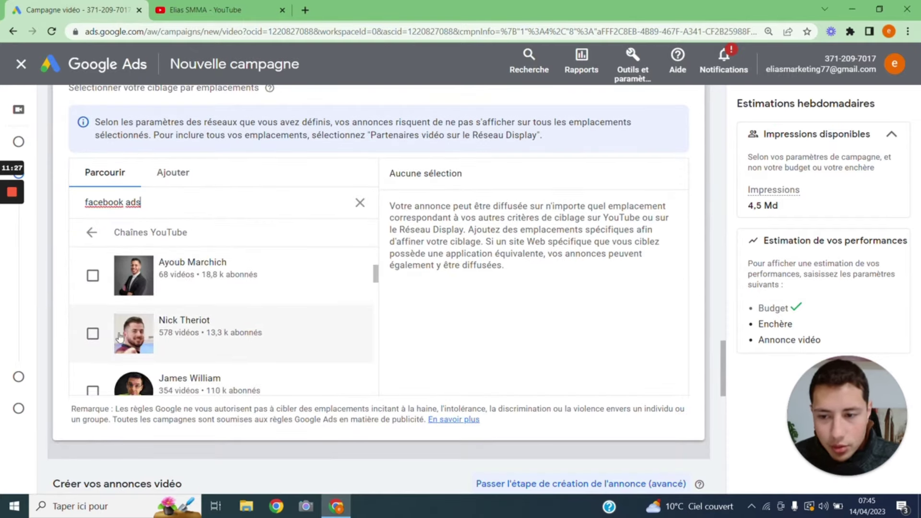
scroll(126, 322, "down", 3)
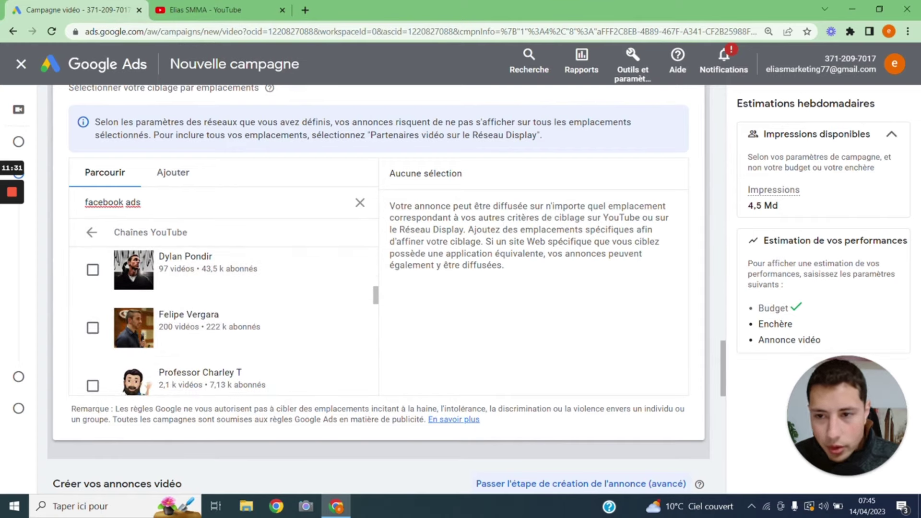
Search the placement channels for "theo lion", try targeting the "Théo Lion - Coudac" channel and remove it from the selection
double_click(133, 202)
scroll(198, 273, "up", 3)
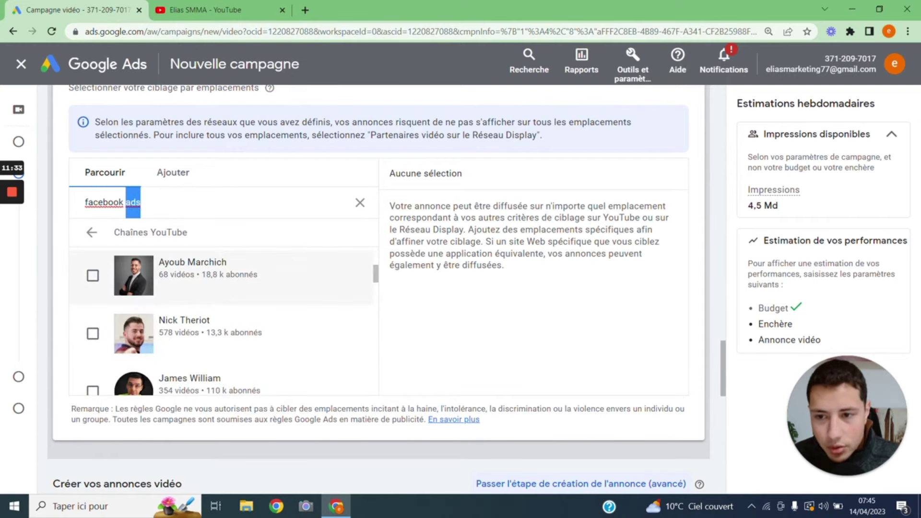
key("ctrl+a")
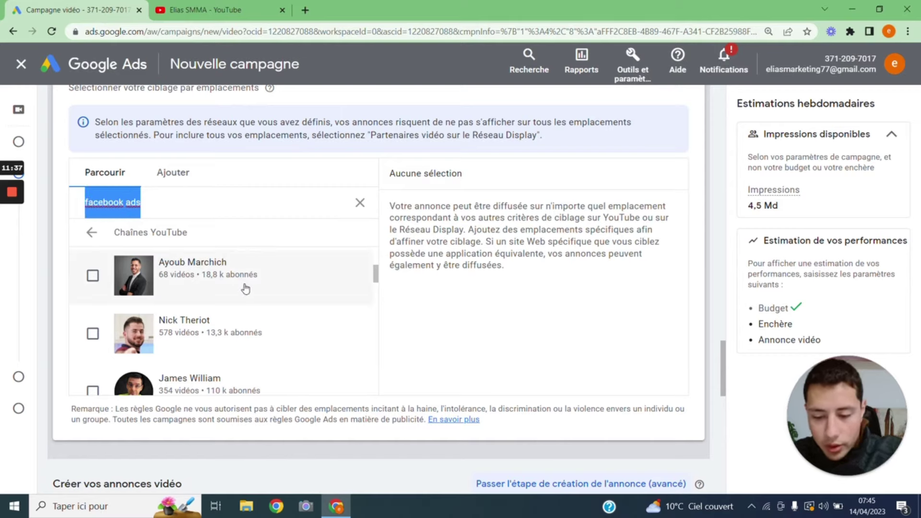
type("c")
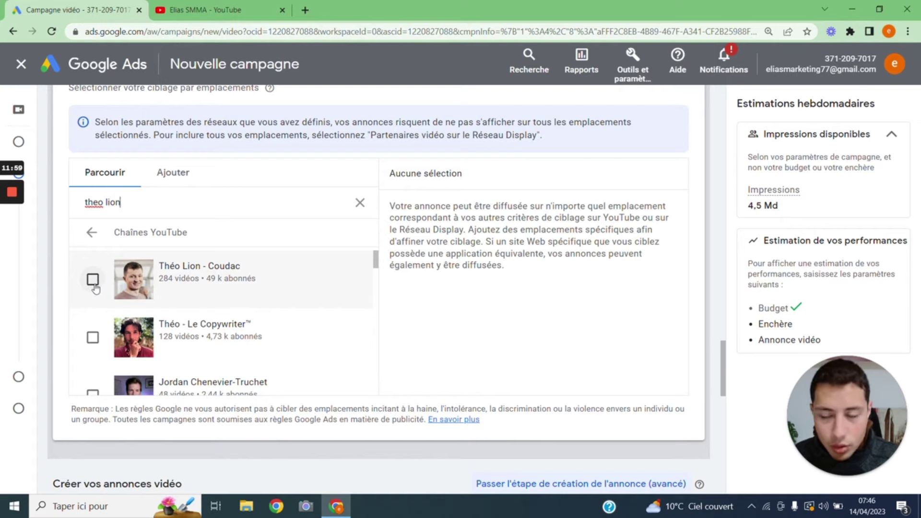
left_click(93, 280)
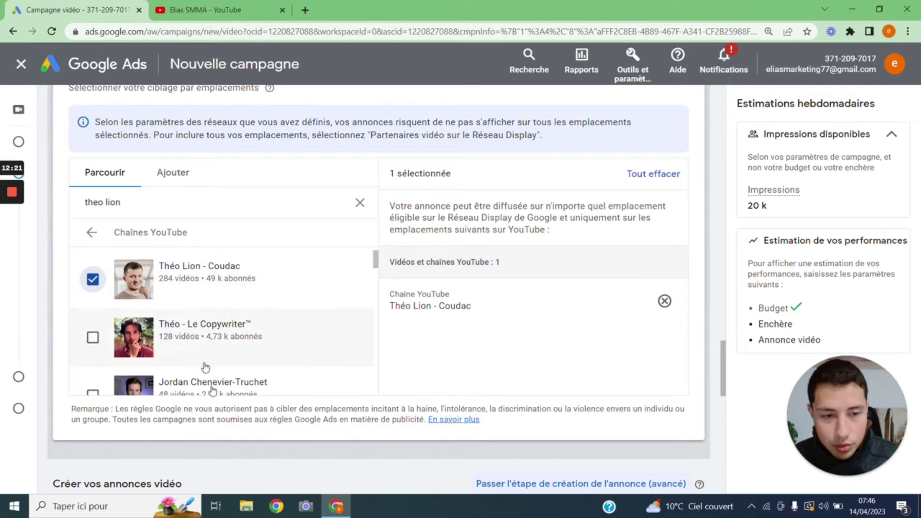
left_click(664, 302)
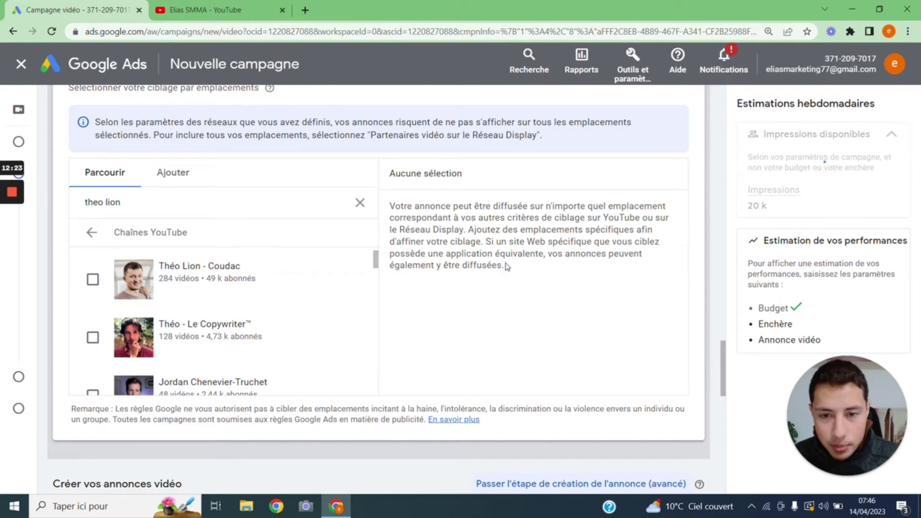
Examine the YouTube videos matching "theo lion" in the ad group's placement targeting
left_click(91, 232)
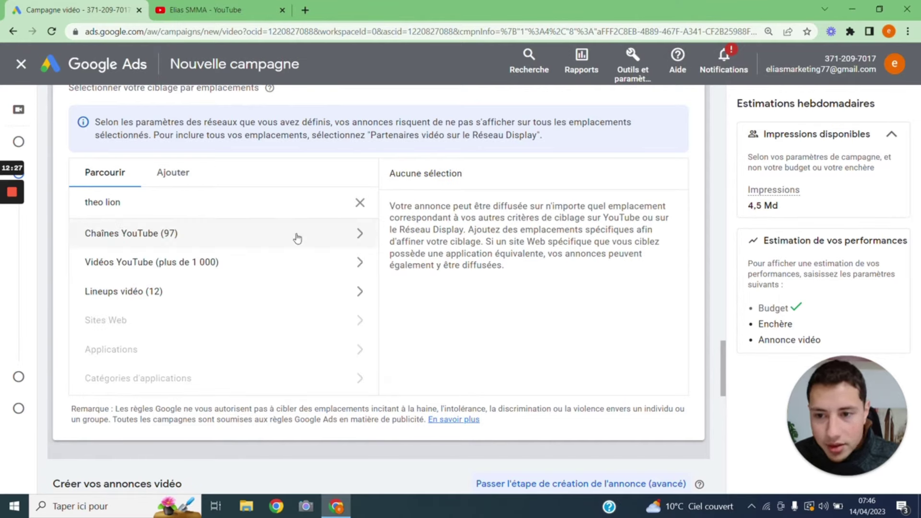
left_click(339, 269)
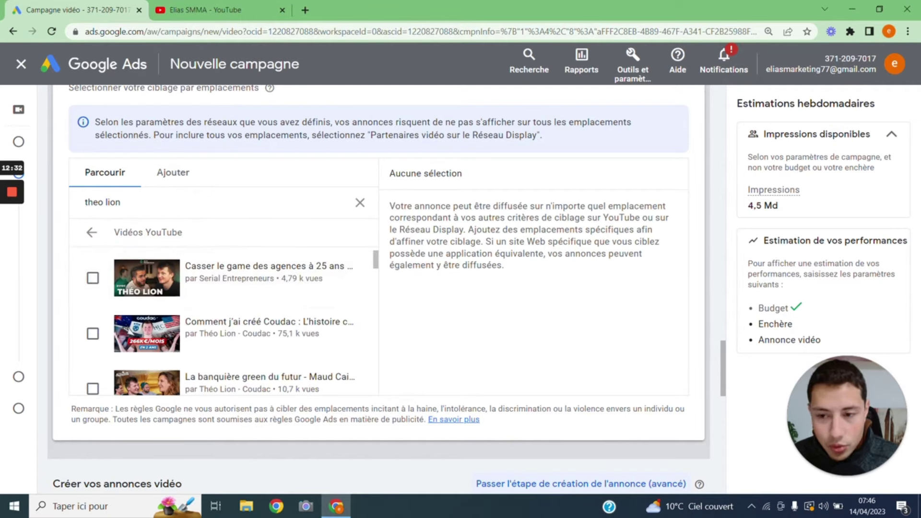
scroll(255, 276, "down", 3)
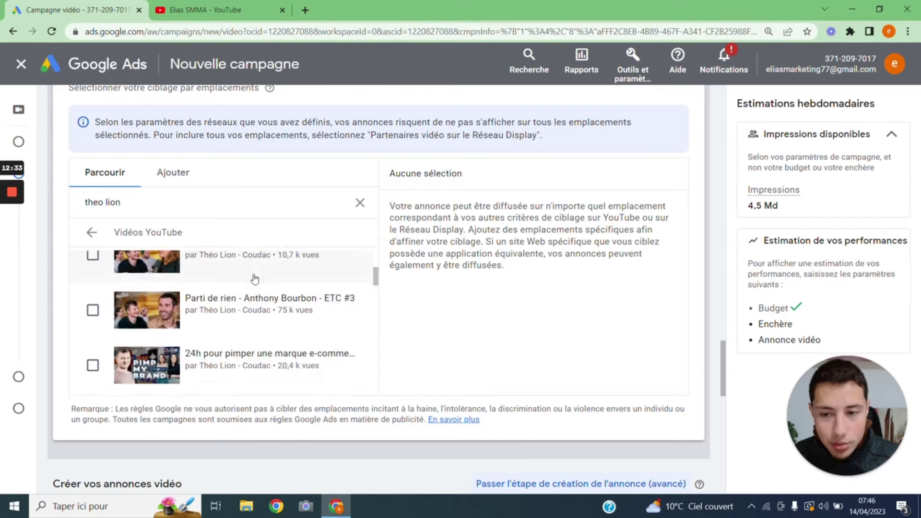
scroll(255, 278, "down", 3)
scroll(255, 278, "down", 3)
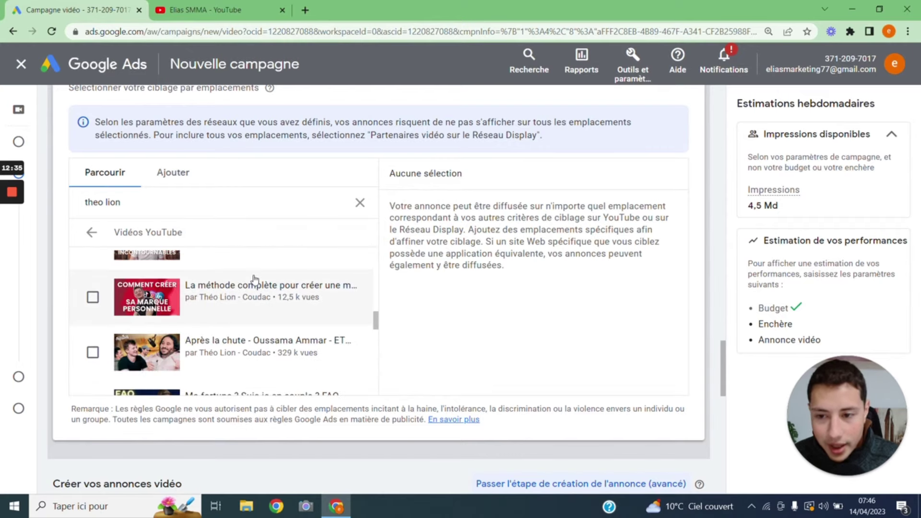
scroll(255, 279, "down", 2)
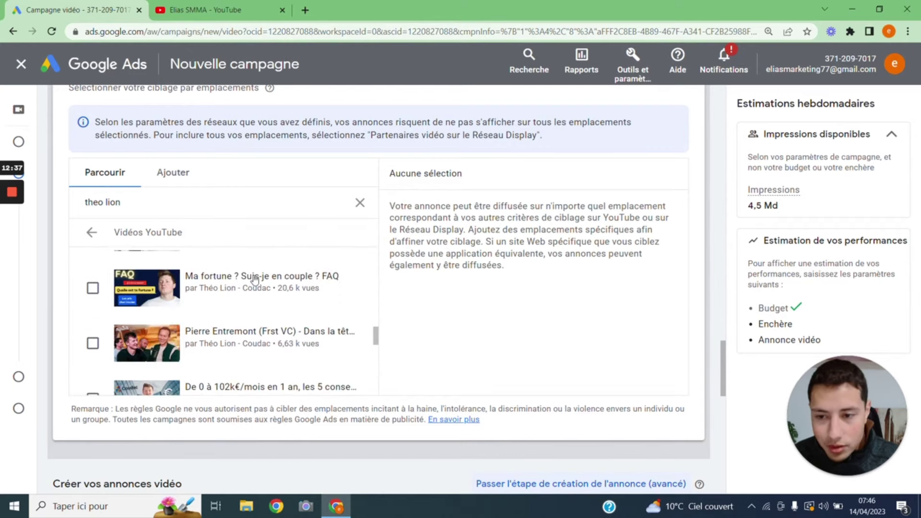
scroll(256, 280, "down", 3)
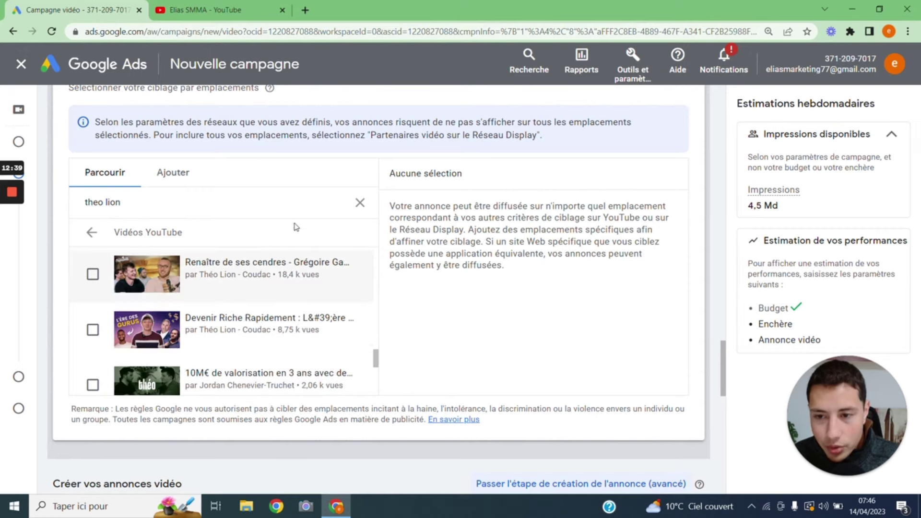
Search the placement videos for "facebook ads" and target the first three: "How To Create Facebook Ads For Beginners", "NEW Meta & Facebook Ads Tutorial" and "Facebook ads passo a passo"
left_click(360, 202)
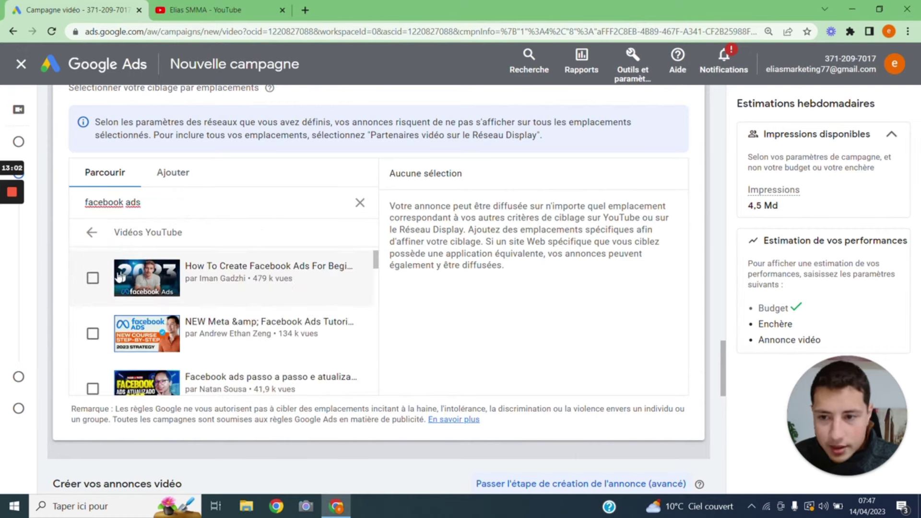
left_click(93, 277)
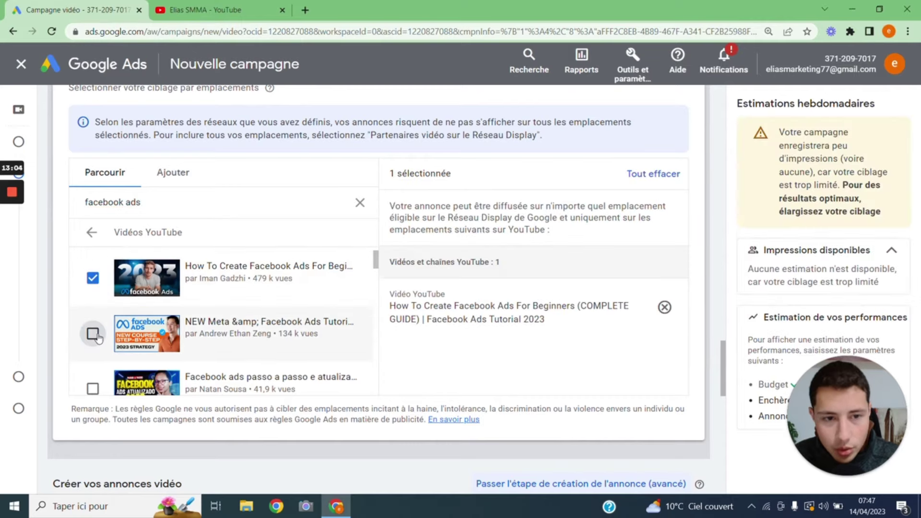
left_click(100, 335)
scroll(143, 314, "down", 1)
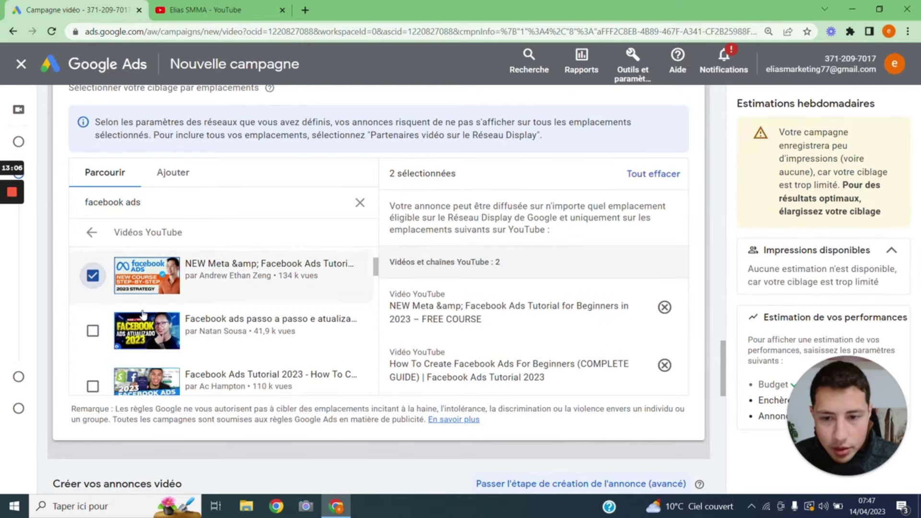
left_click(90, 339)
scroll(111, 336, "down", 1)
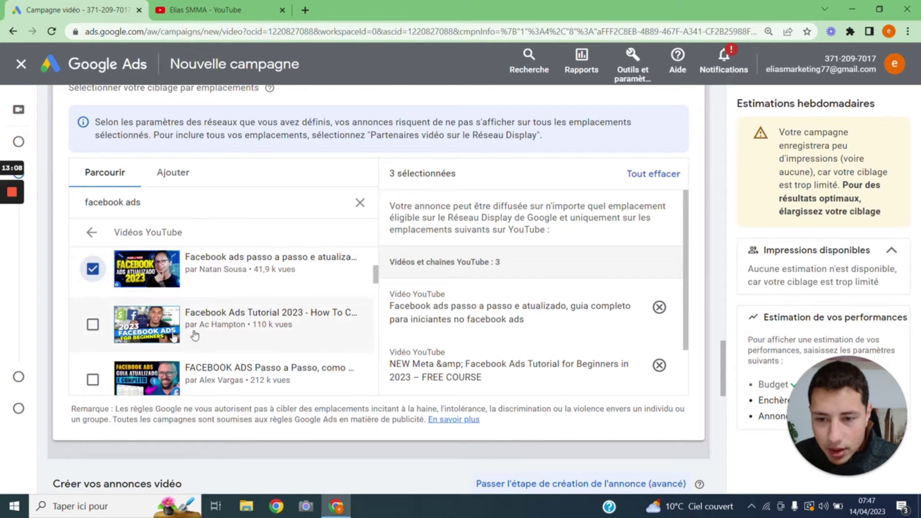
Search the placement videos for "facebook ads fr" and target the first three, from "NOUVEAU [GUIDE COMPLET] Facebook Ads 2023" to "Comment Créer Une Campagne Facebook Ads"
scroll(129, 342, "down", 2)
scroll(128, 342, "down", 2)
scroll(129, 336, "down", 2)
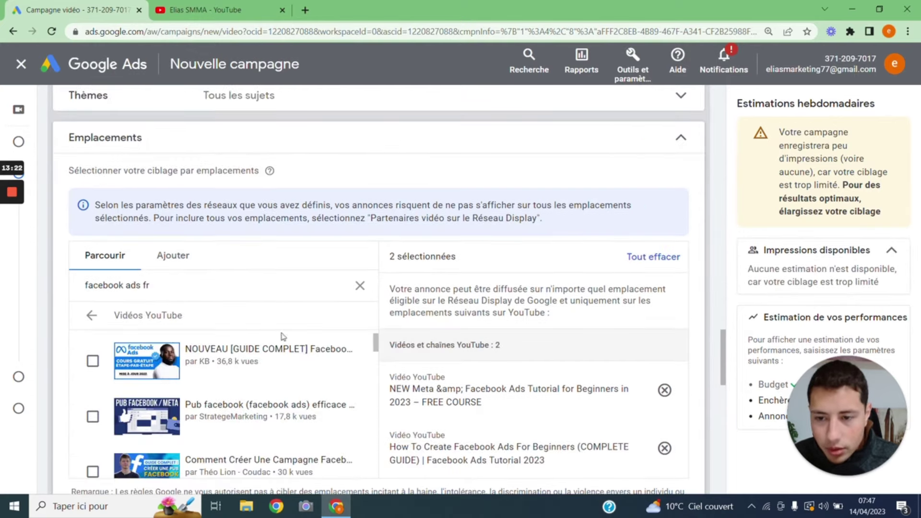
scroll(281, 335, "down", 2)
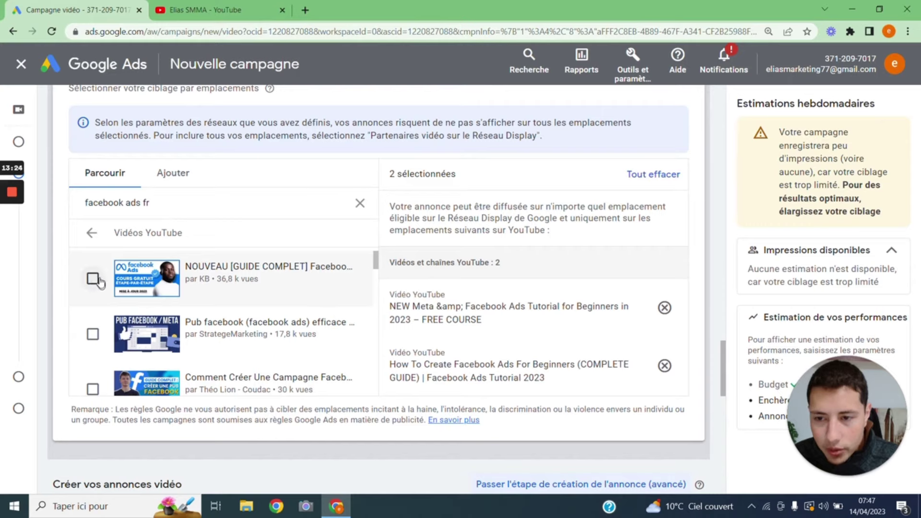
left_click(93, 280)
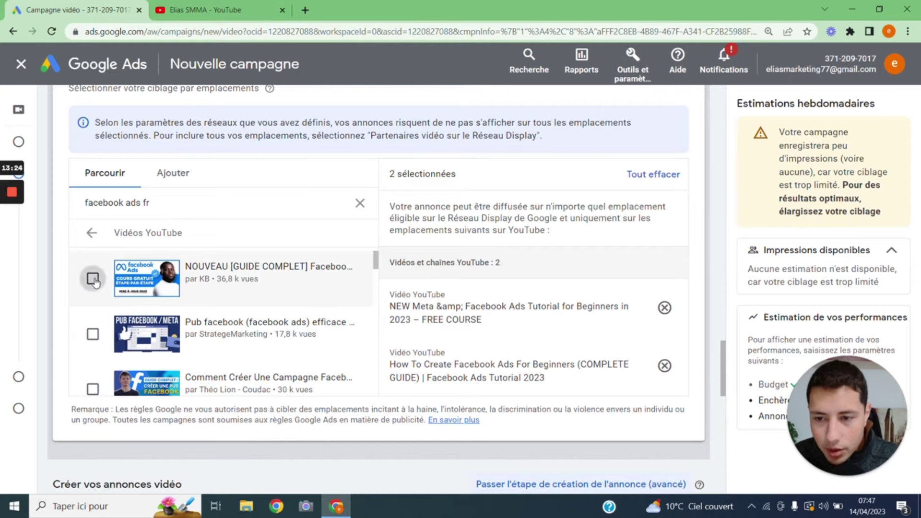
left_click(93, 334)
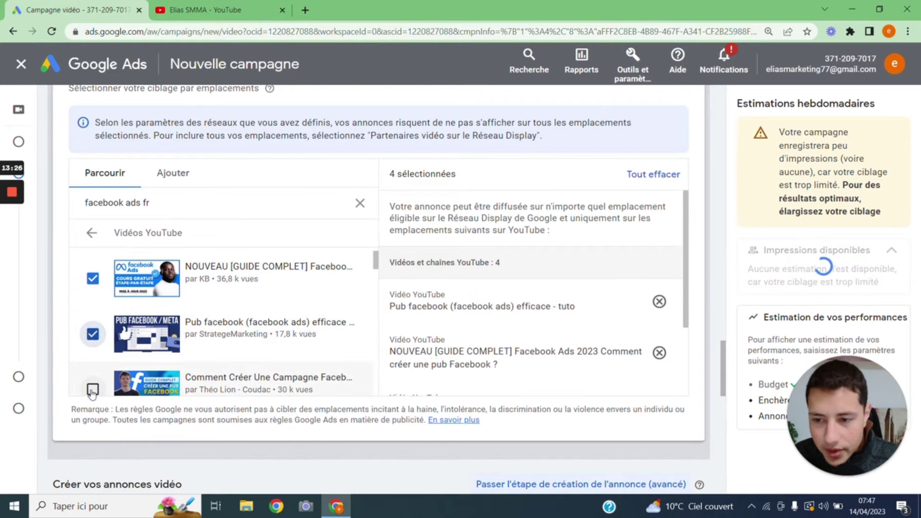
left_click(94, 386)
Also target the videos "Ma Stratégie Facebook COMPLÈTE Spéciale Testing", "[GUIDE COMPLET] Facebook Ads 2023" and "E-COMMERCE : De 0 à 10 000€ par jour"
scroll(144, 336, "down", 3)
scroll(166, 292, "down", 1)
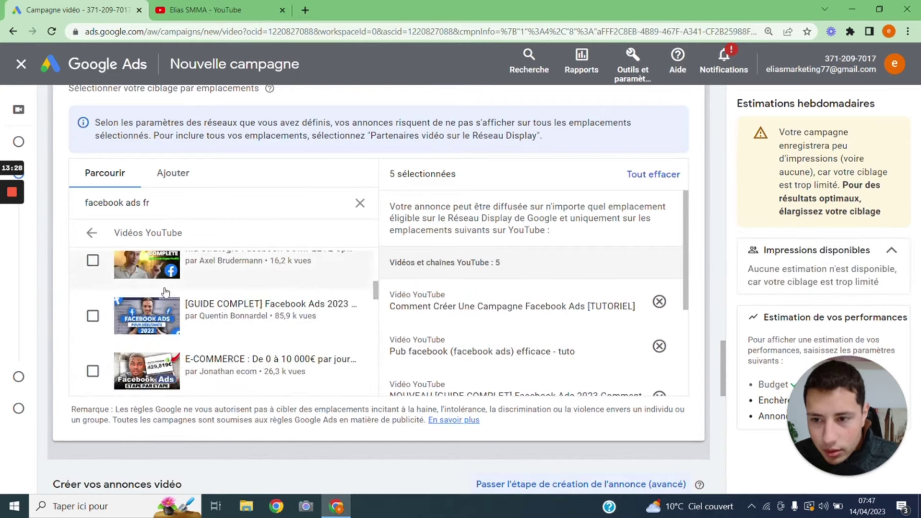
left_click(93, 262)
left_click(93, 317)
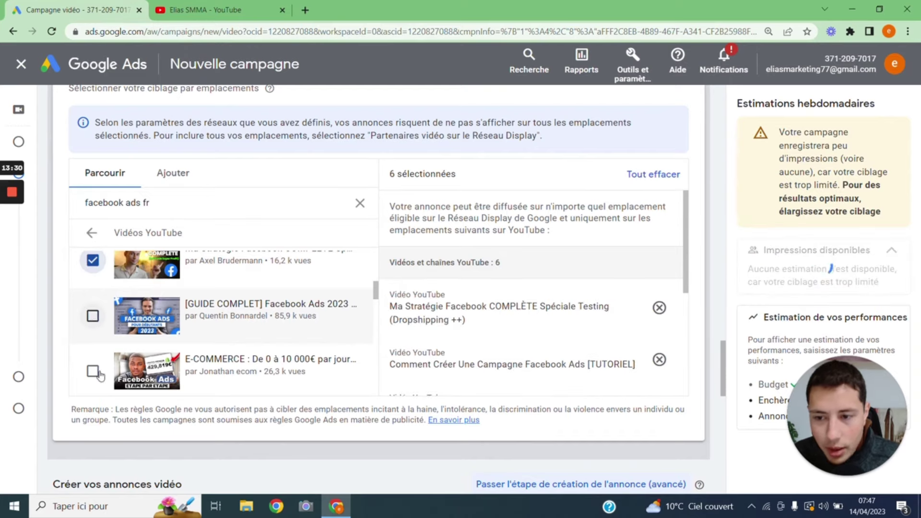
left_click(93, 372)
scroll(123, 319, "down", 2)
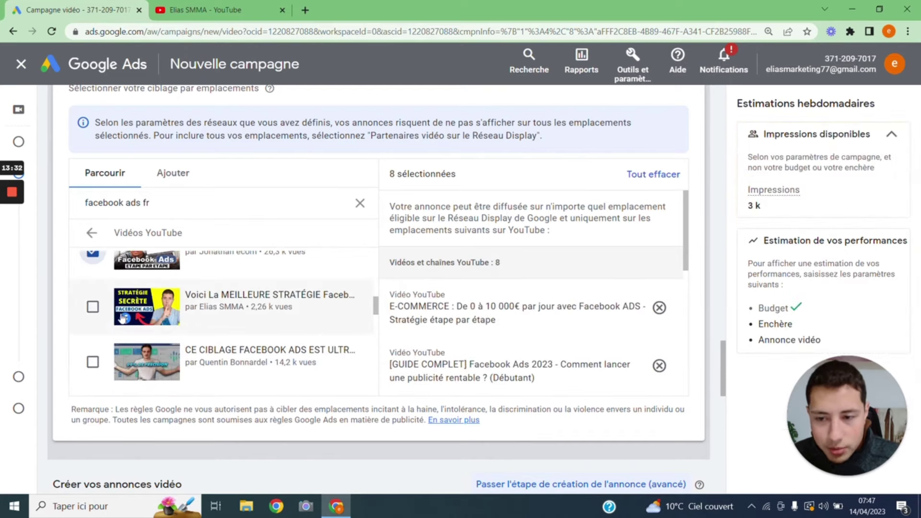
scroll(484, 332, "down", 1)
Review the ad group's selected video placements and clear the placement search
scroll(484, 309, "down", 10)
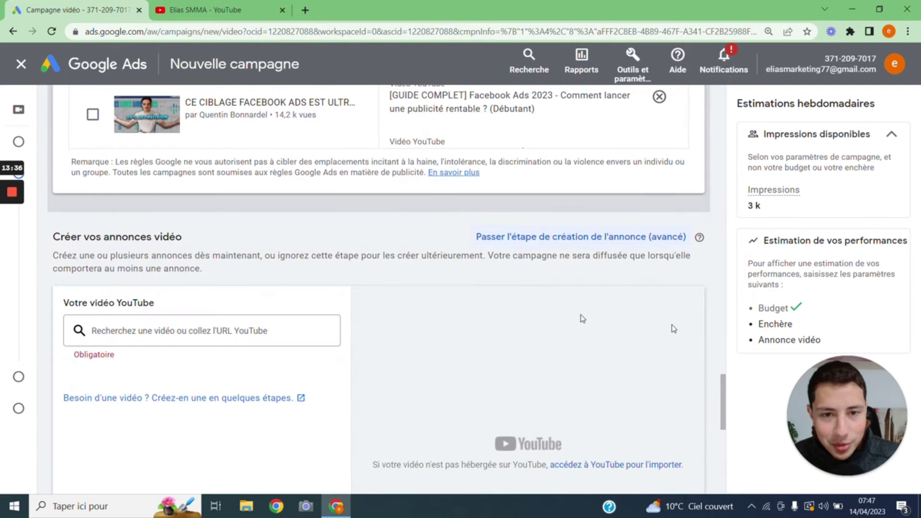
scroll(664, 360, "up", 8)
scroll(696, 336, "down", 2)
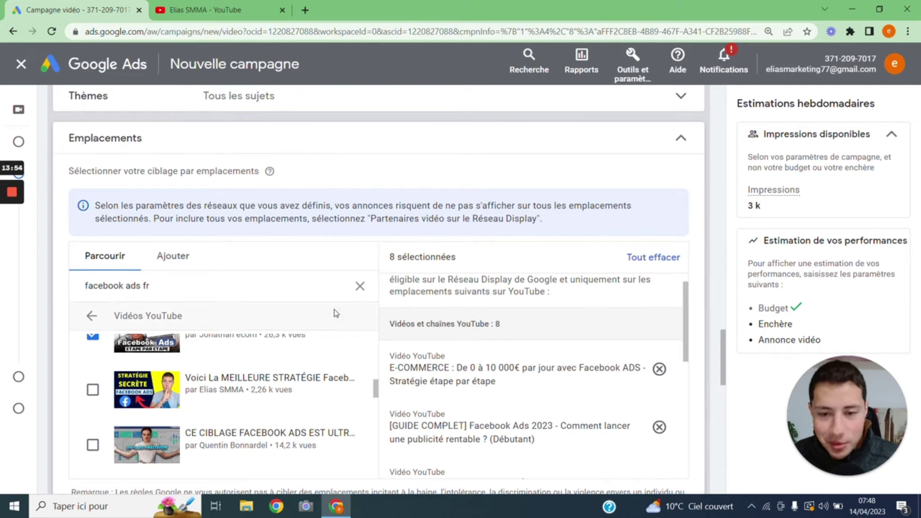
scroll(323, 376, "up", 5)
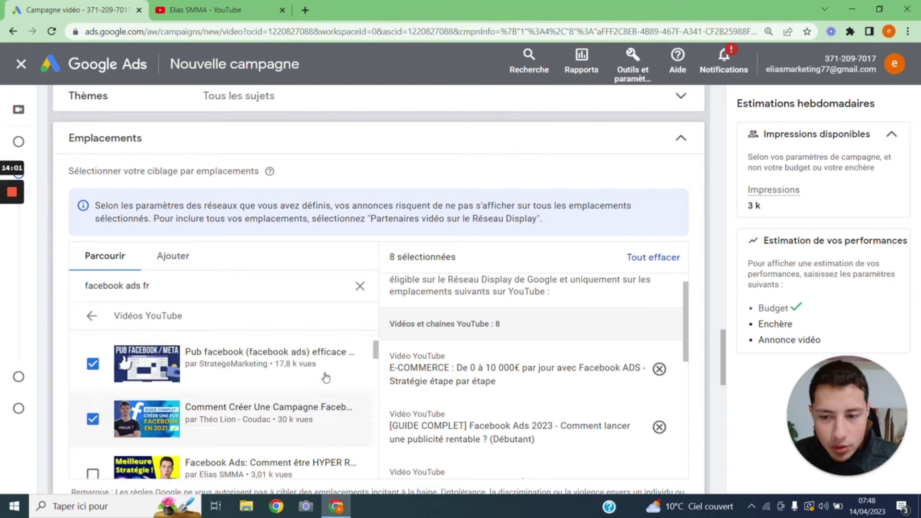
left_click(360, 287)
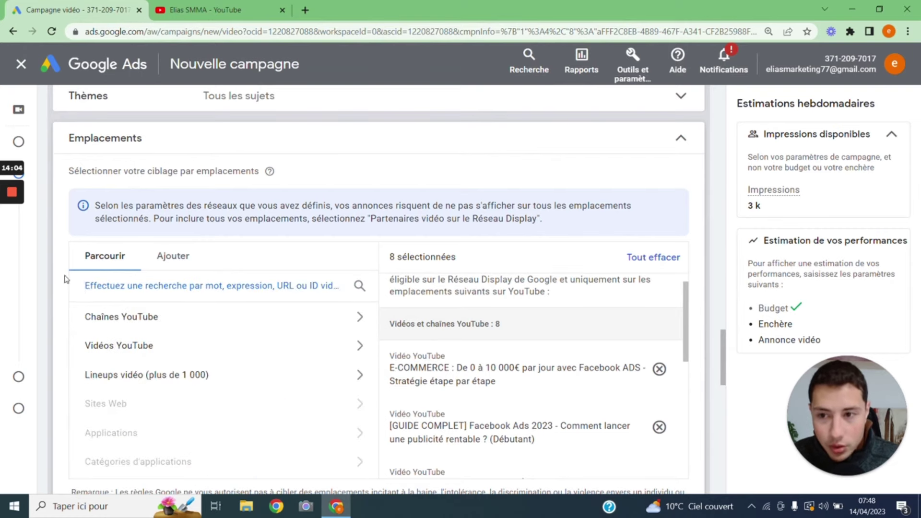
scroll(62, 274, "down", 2)
scroll(61, 274, "down", 2)
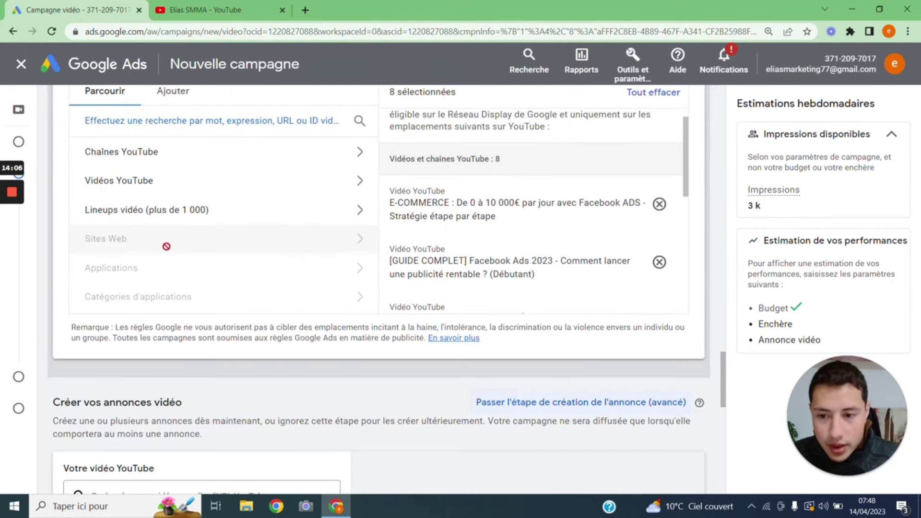
scroll(96, 189, "up", 4)
scroll(104, 259, "down", 6)
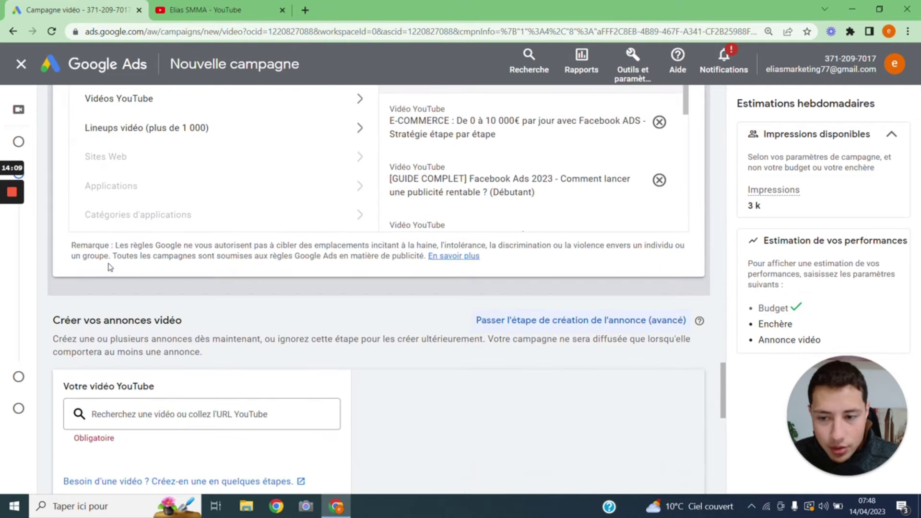
scroll(259, 226, "down", 4)
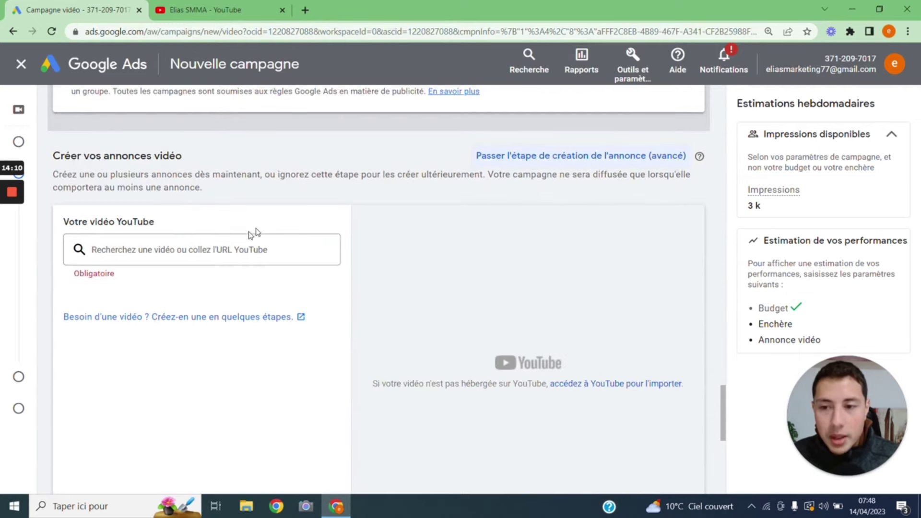
left_click(255, 243)
scroll(197, 211, "down", 2)
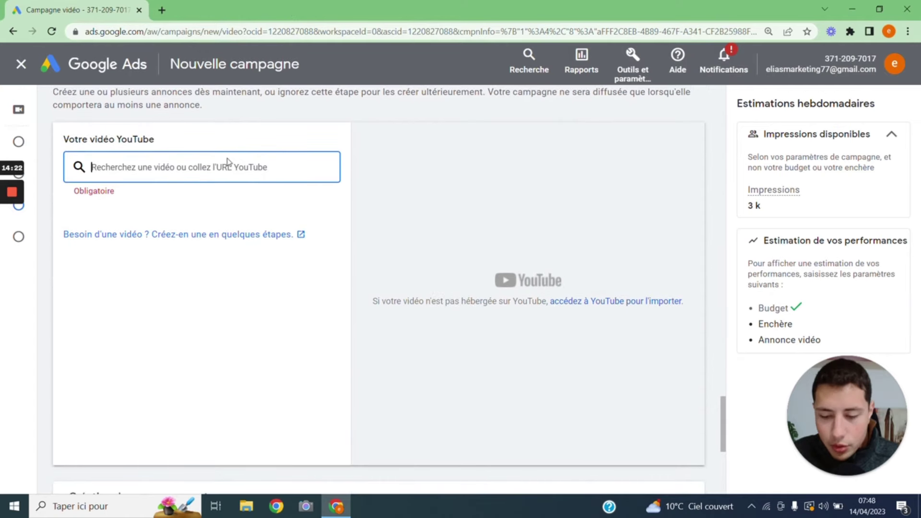
type("https://www.youtube.com/watch?v=ljaM0W-ZTA8")
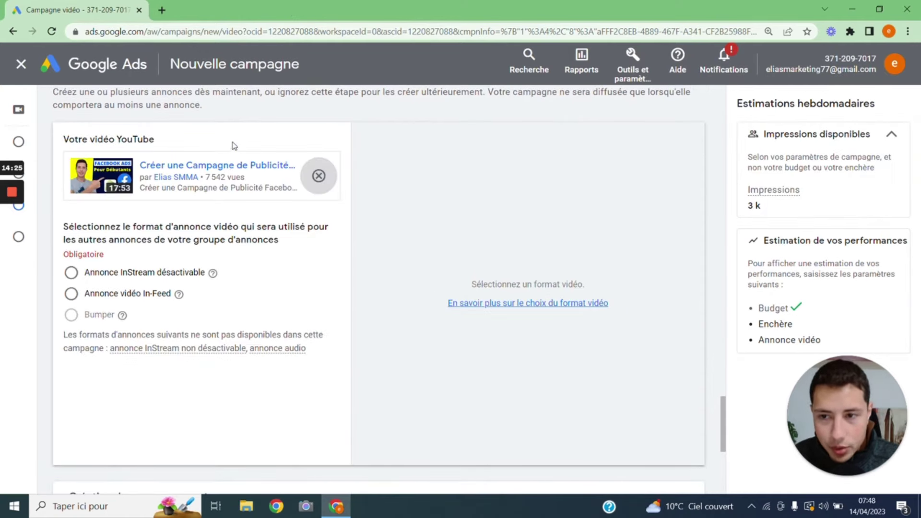
Try the "Annonce InStream désactivable" format for the video ad and switch it to "Annonce vidéo In-Feed"
scroll(232, 144, "down", 2)
scroll(234, 144, "up", 2)
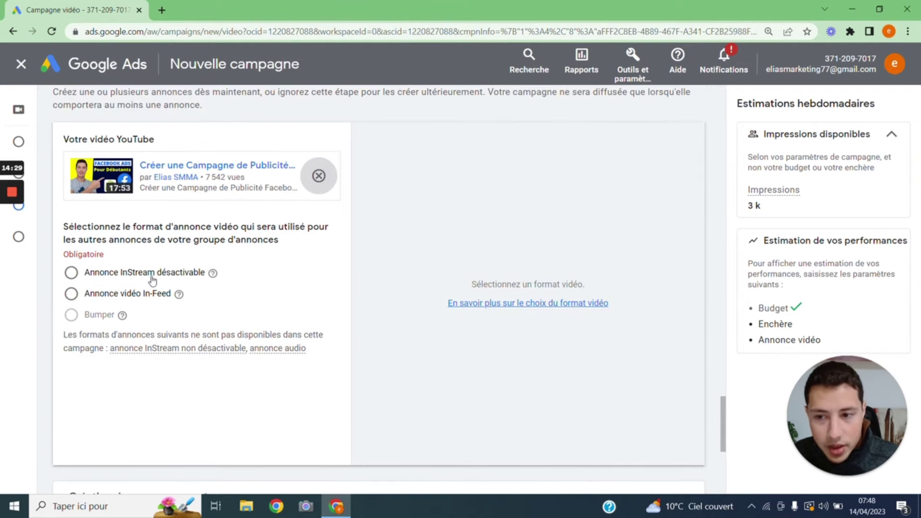
left_click(87, 272)
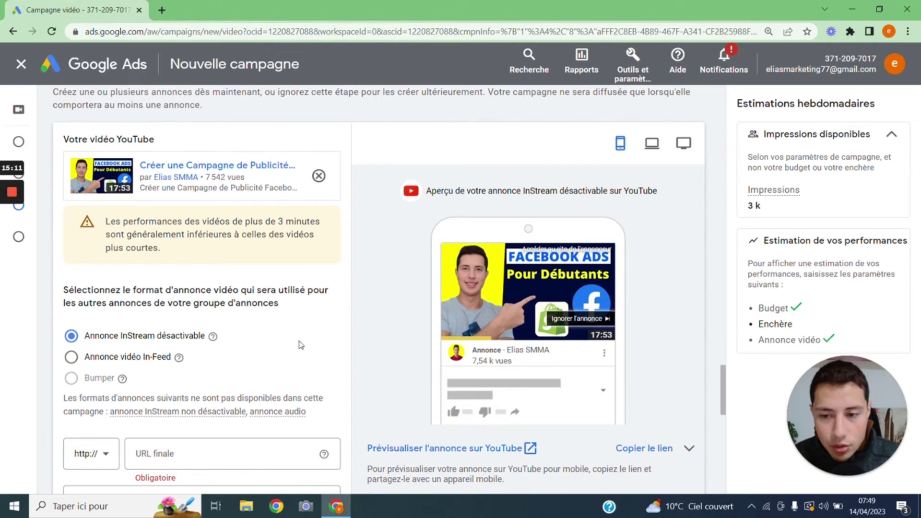
left_click(71, 358)
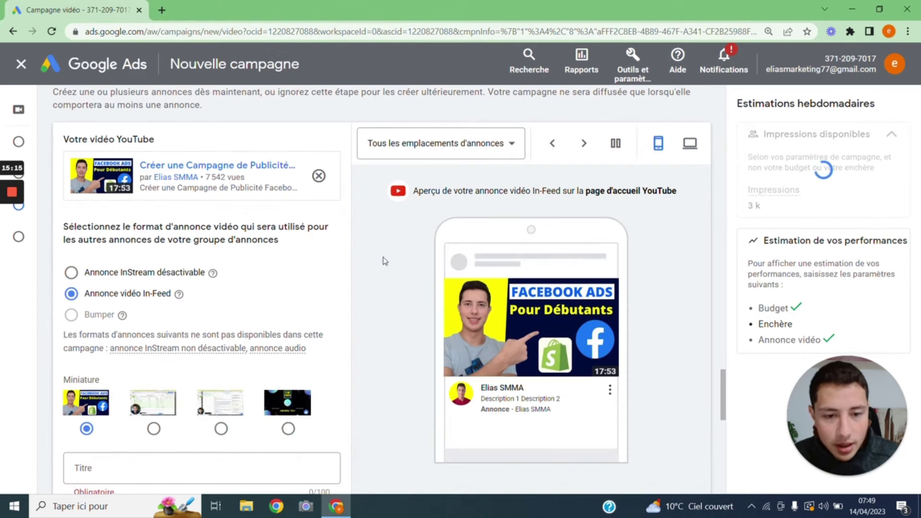
Preview the In-Feed ad on "Accueil YouTube", "Vidéos YouTube à regarder ensuite" and "Recherche YouTube", including the desktop view of the search placement
scroll(403, 274, "down", 2)
scroll(403, 273, "up", 4)
scroll(410, 281, "down", 2)
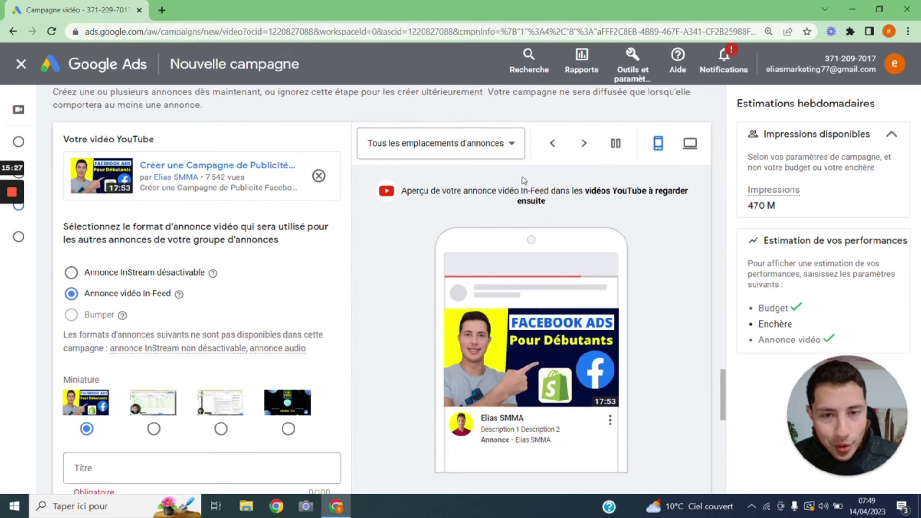
left_click(503, 153)
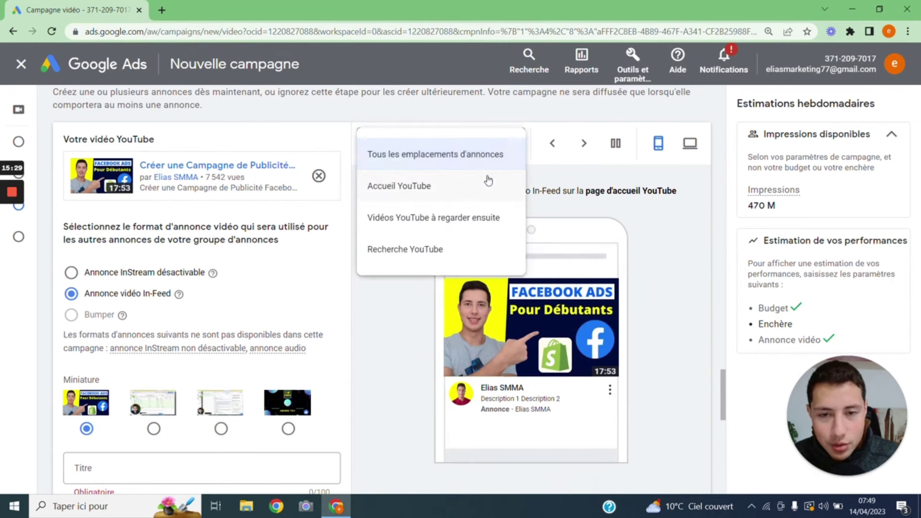
left_click(482, 186)
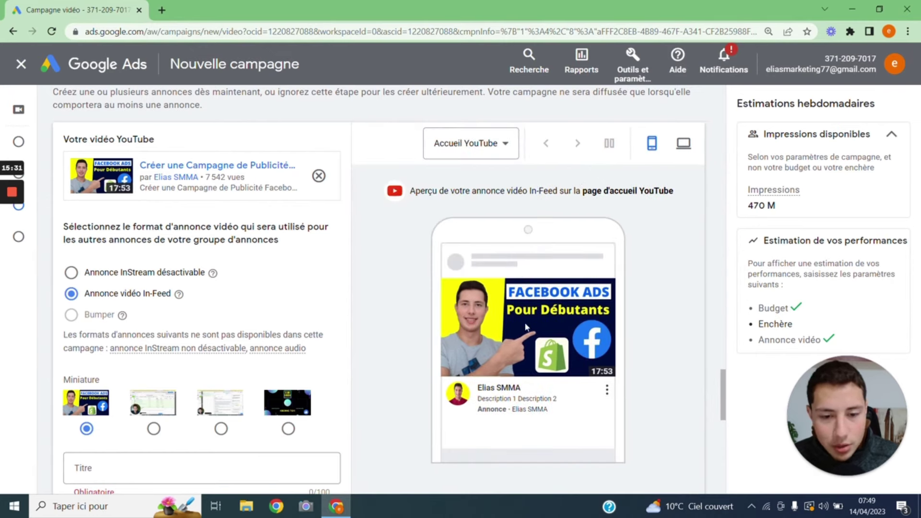
left_click(453, 152)
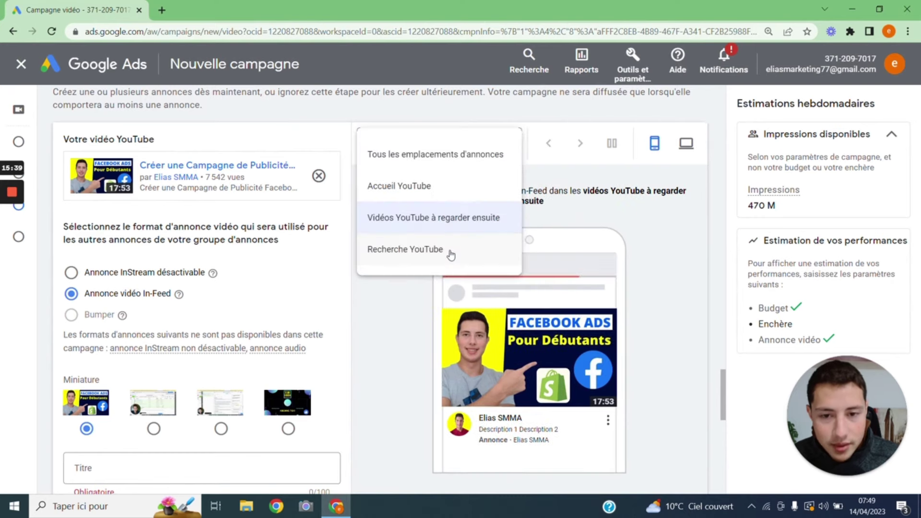
left_click(449, 249)
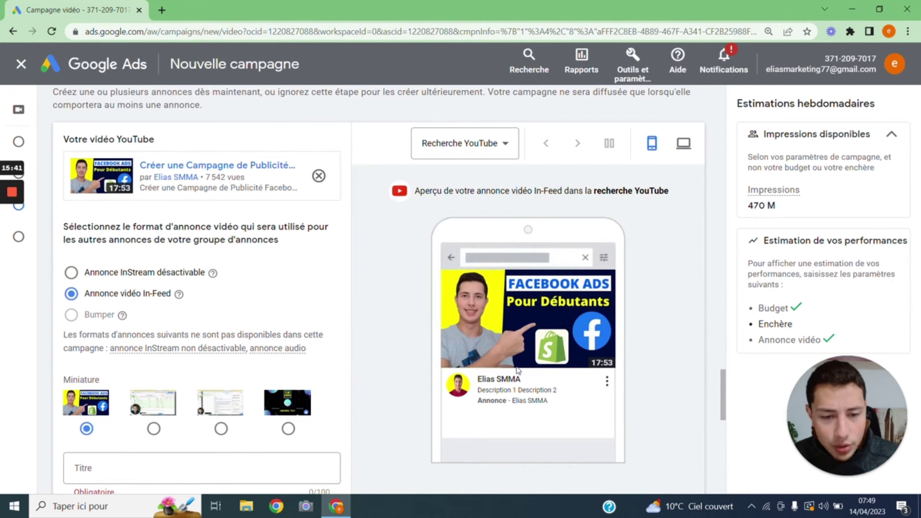
left_click(683, 152)
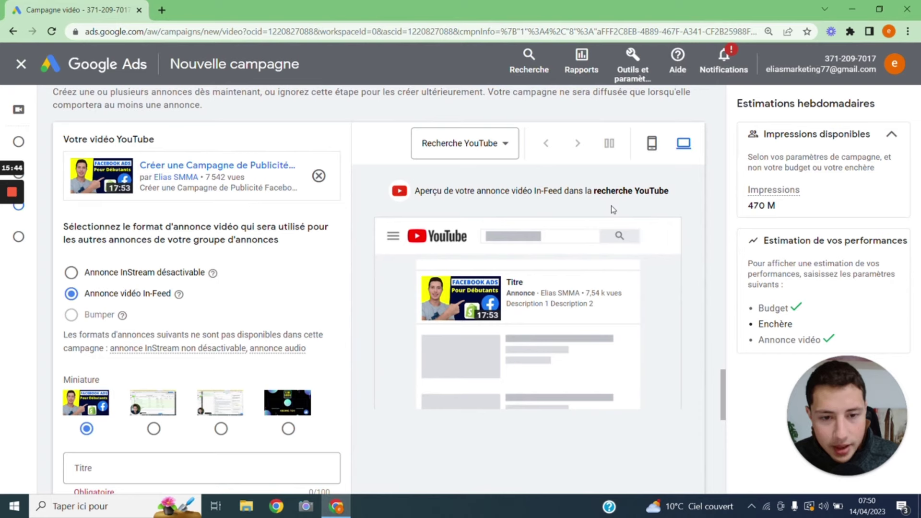
Preview the In-Feed ad on "Vidéos YouTube à regarder ensuite", "Accueil YouTube" and "Tous les emplacements d'annonces"
left_click(448, 153)
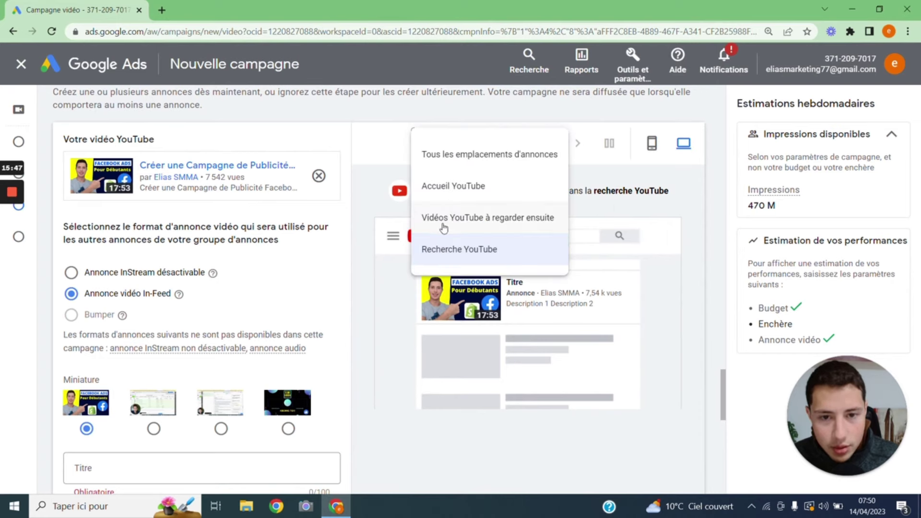
left_click(444, 226)
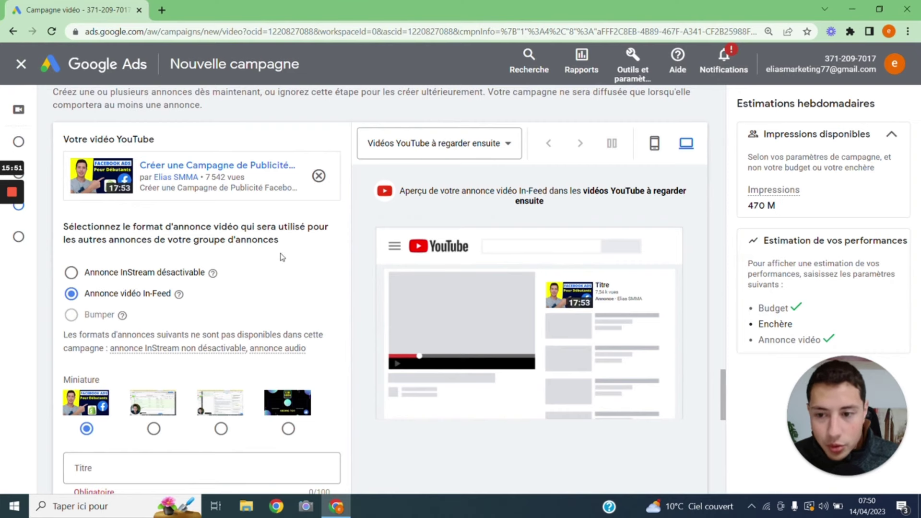
scroll(287, 255, "down", 2)
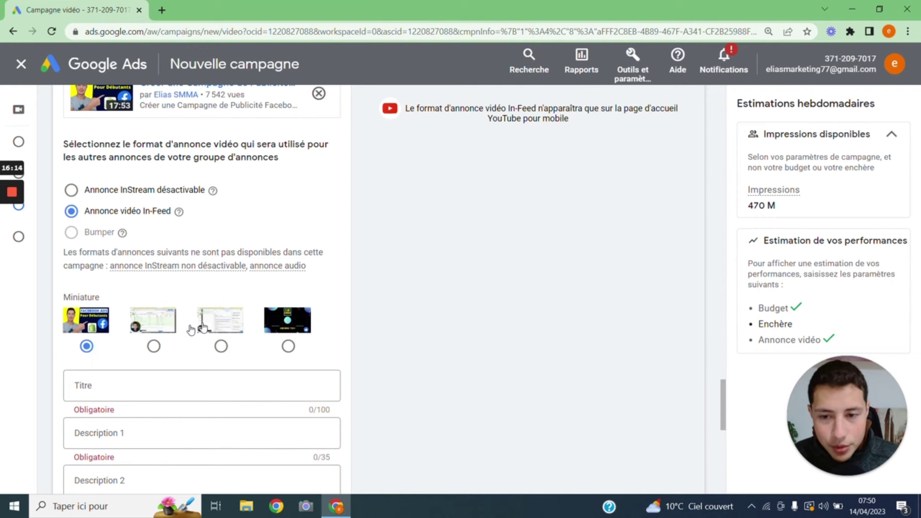
scroll(248, 242, "up", 2)
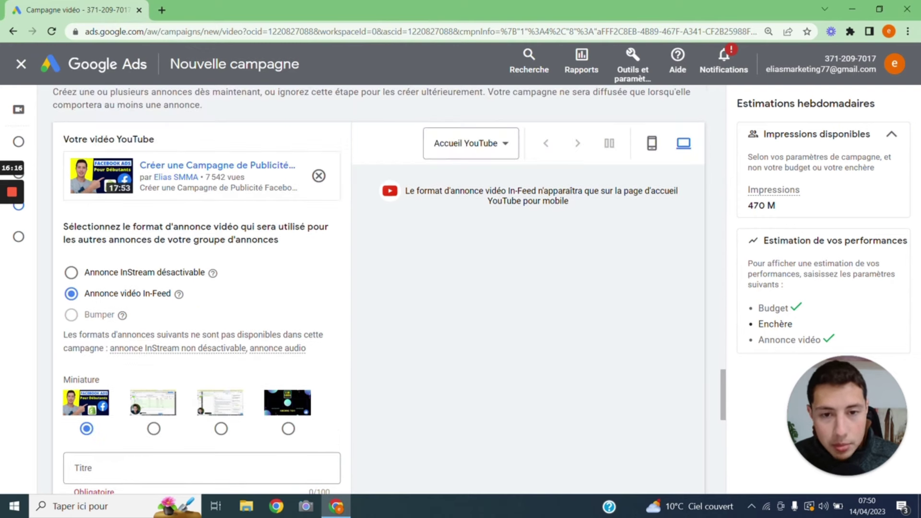
left_click(475, 152)
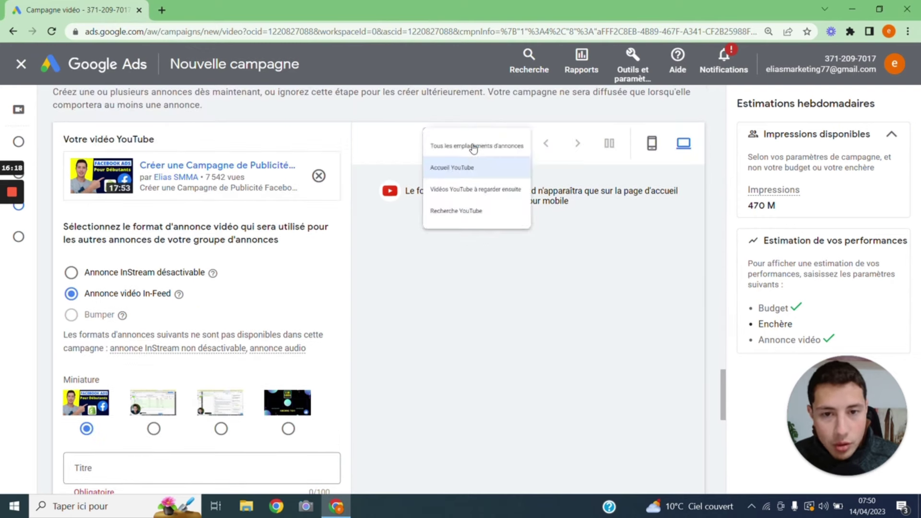
left_click(460, 154)
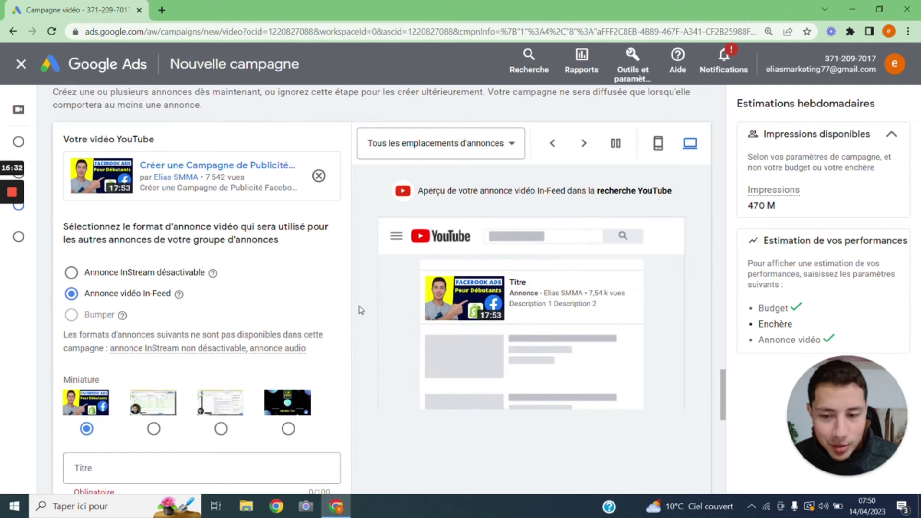
scroll(361, 310, "down", 3)
scroll(361, 309, "up", 1)
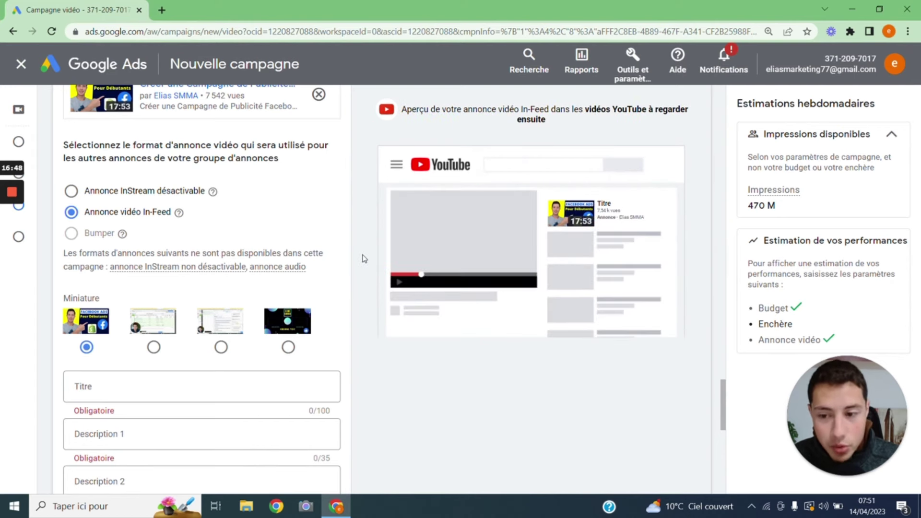
Set the In-Feed ad's title to "Créer une Campagne de Publicité Facebook Ads pour Débutants 2023 (E-Commerce)"
scroll(364, 259, "down", 3)
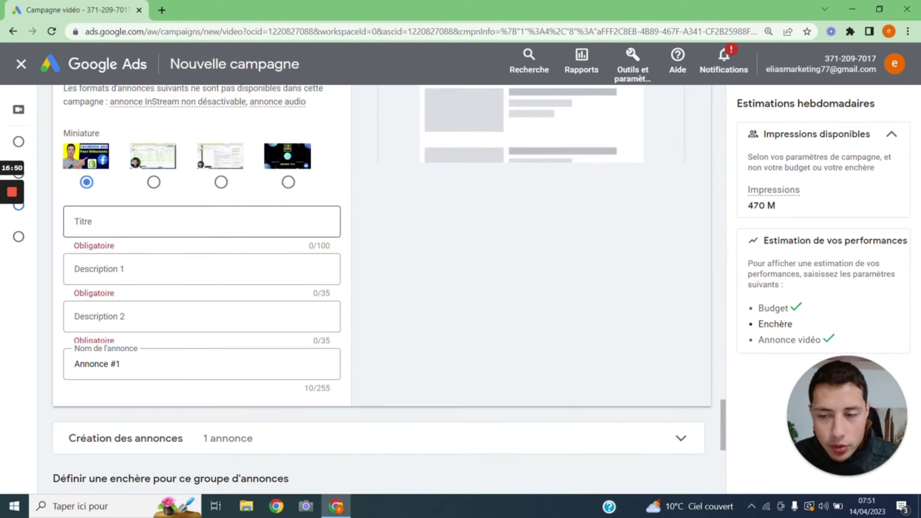
left_click(202, 221)
scroll(175, 241, "up", 2)
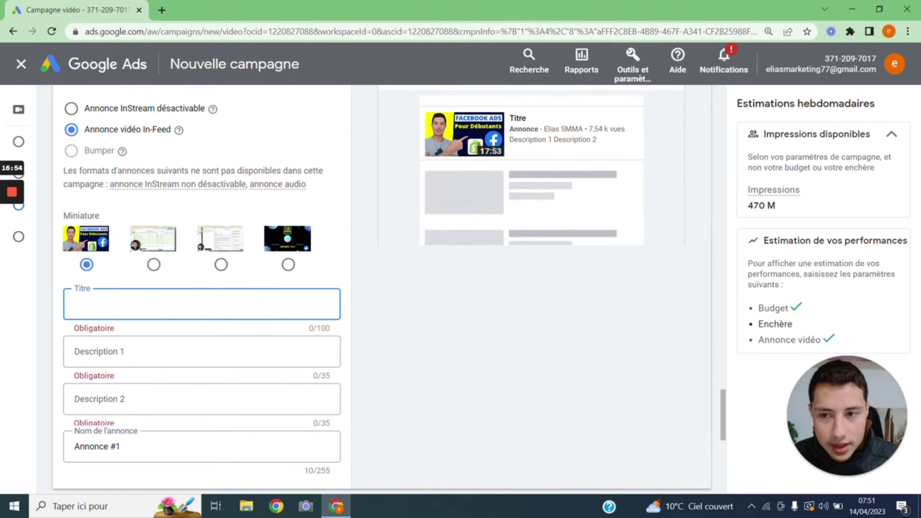
key("ctrl+v")
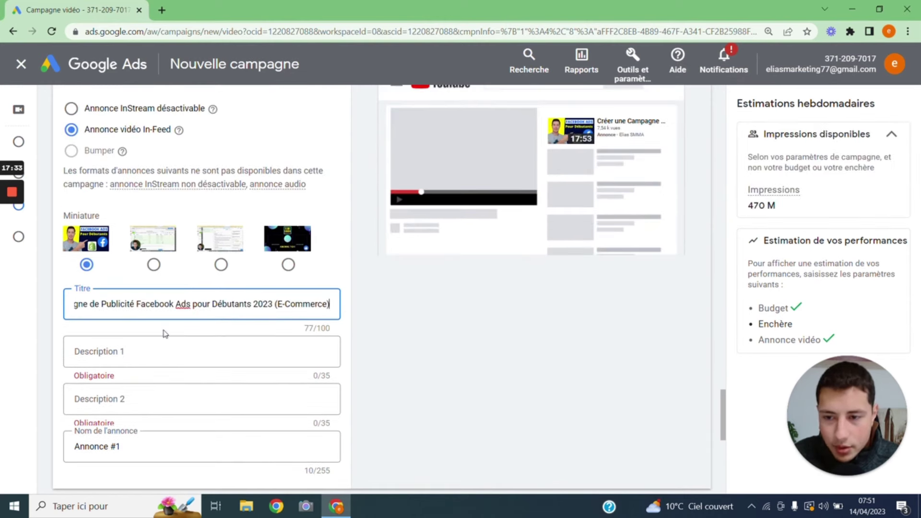
Fill in both Description 1 and Description 2 of the ad with "Créer une Campagne"
scroll(146, 329, "down", 2)
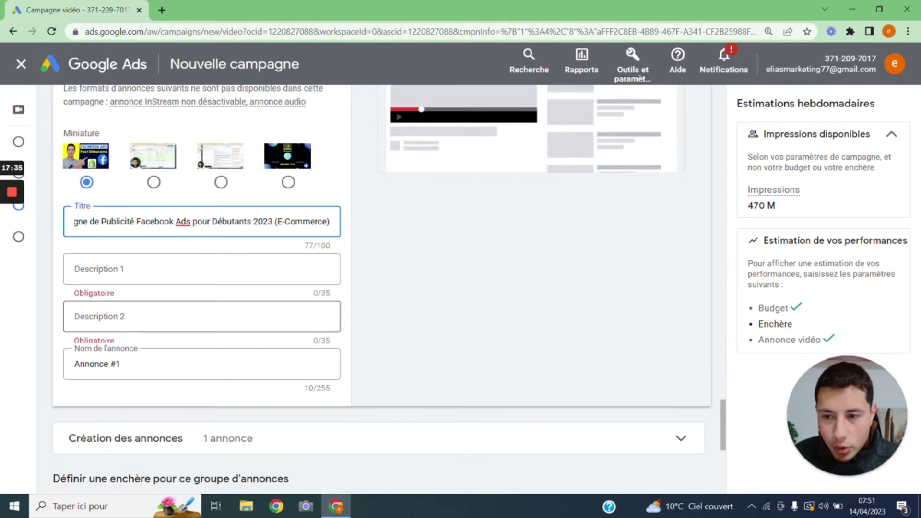
left_click(139, 278)
scroll(454, 288, "up", 4)
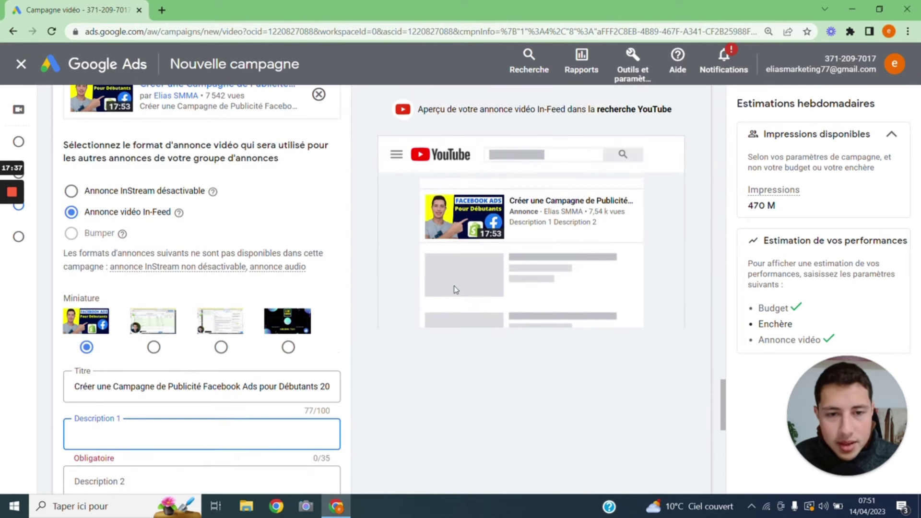
scroll(413, 274, "down", 2)
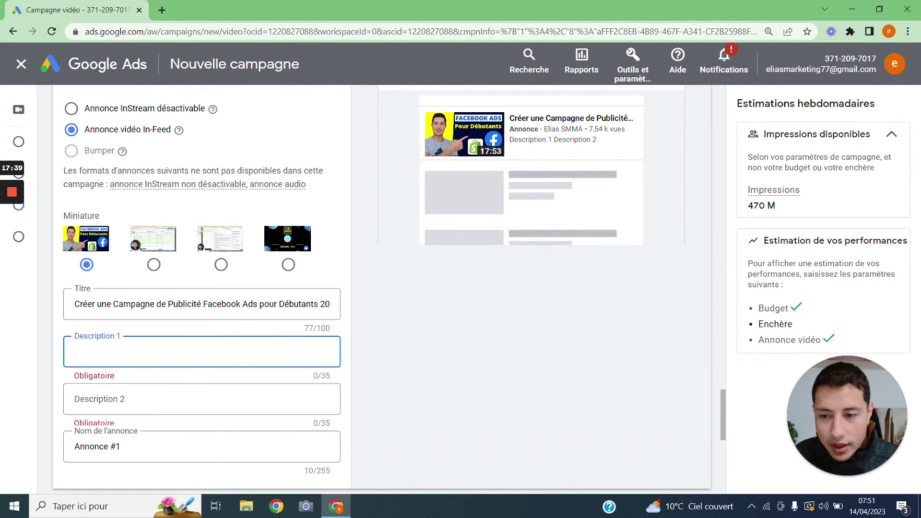
scroll(192, 336, "down", 2)
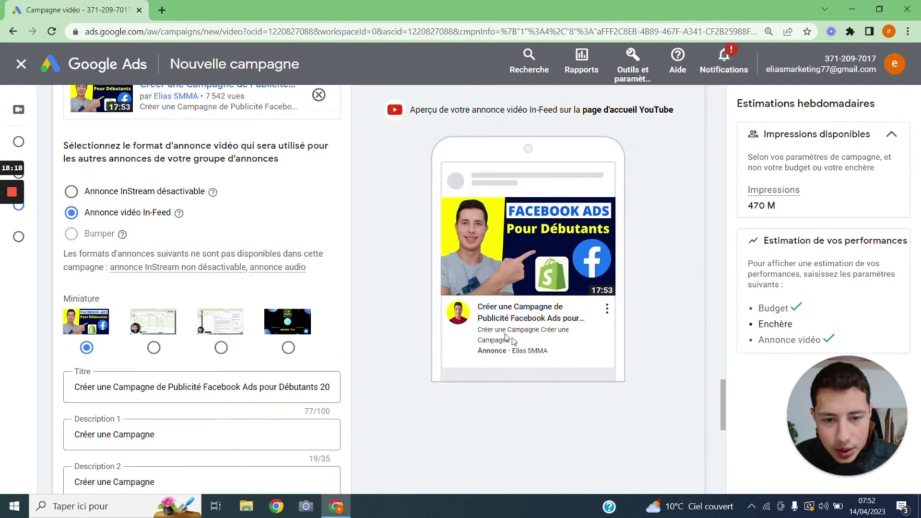
Check the ad's name and expand the "Création des annonces" section to view the ad group's ad
scroll(395, 319, "down", 6)
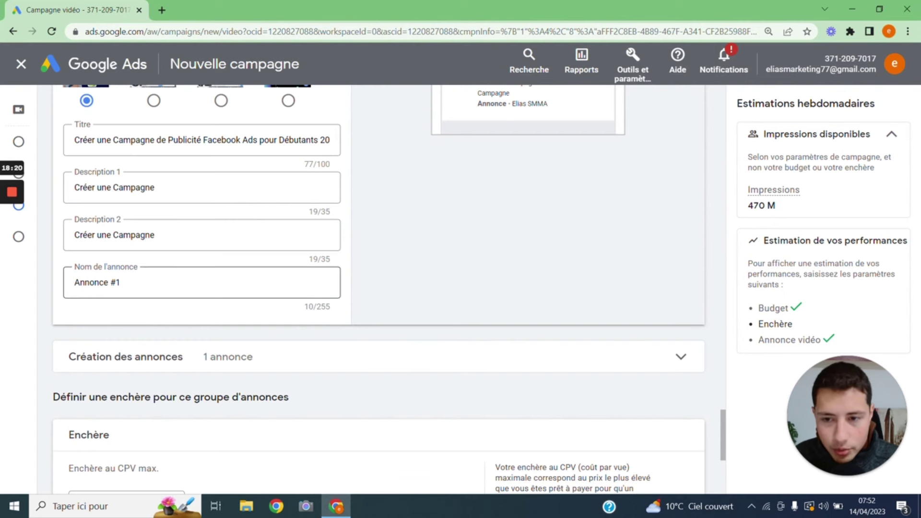
left_click(239, 275)
scroll(470, 194, "down", 3)
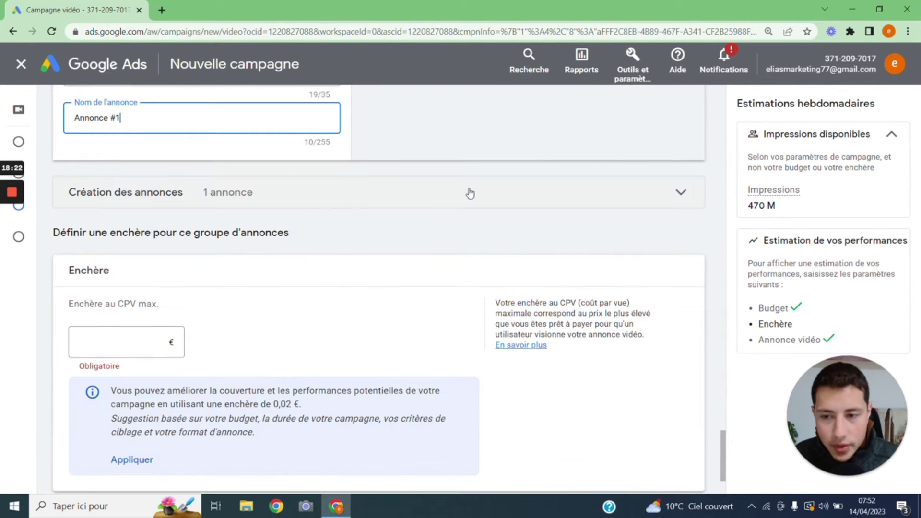
scroll(471, 193, "up", 2)
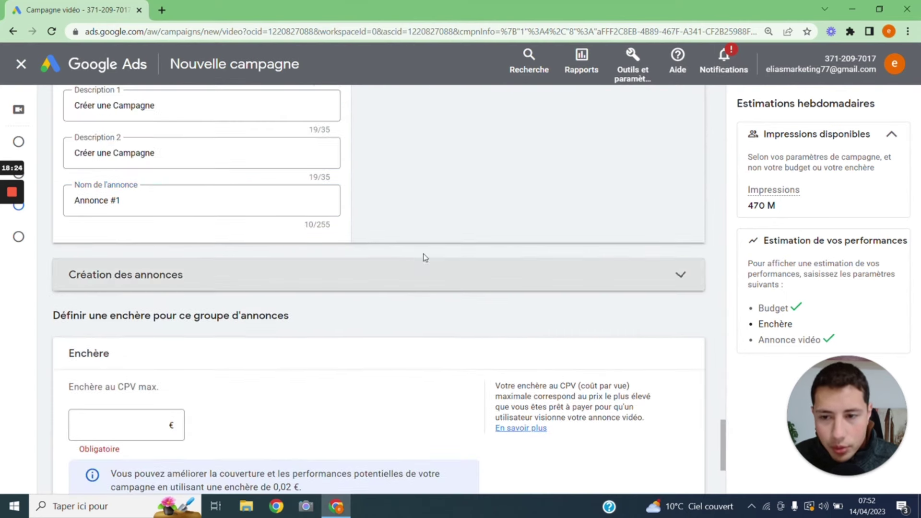
left_click(424, 271)
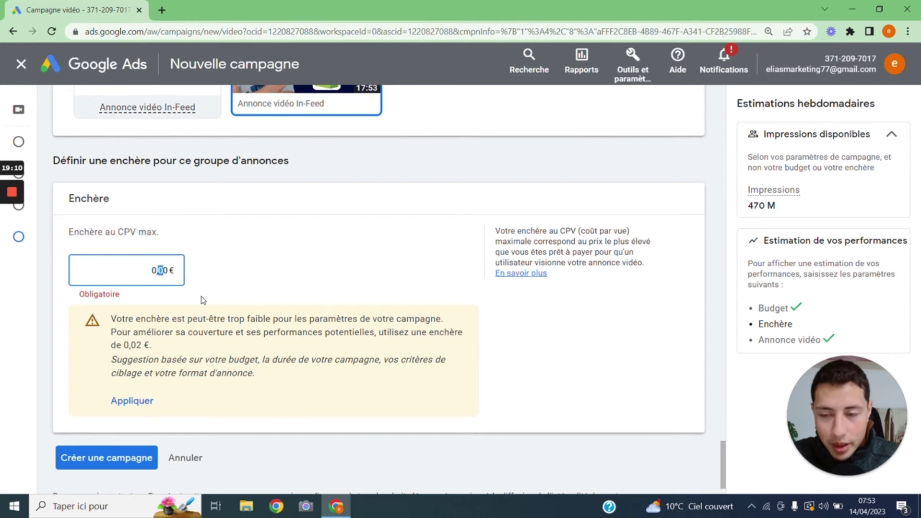
Set the ad group's maximum CPV bid to 0,40 € and create the campaign
type("4")
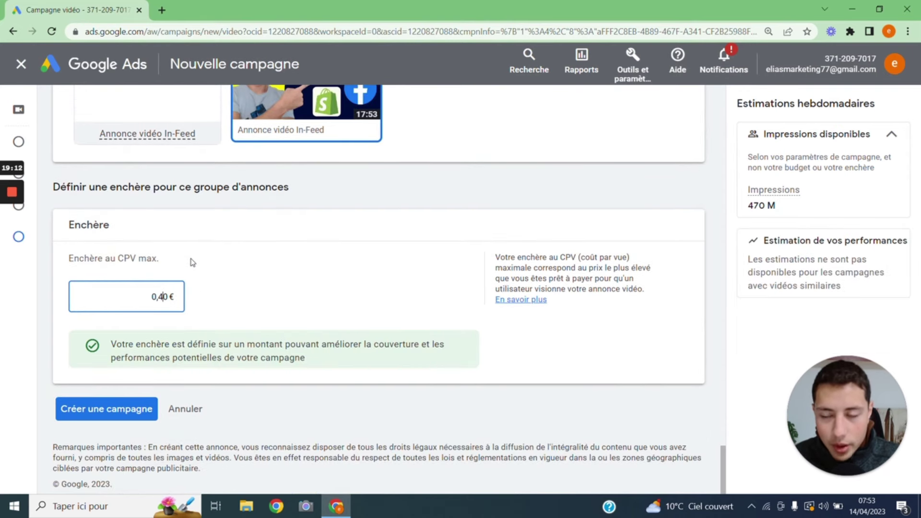
left_click(196, 251)
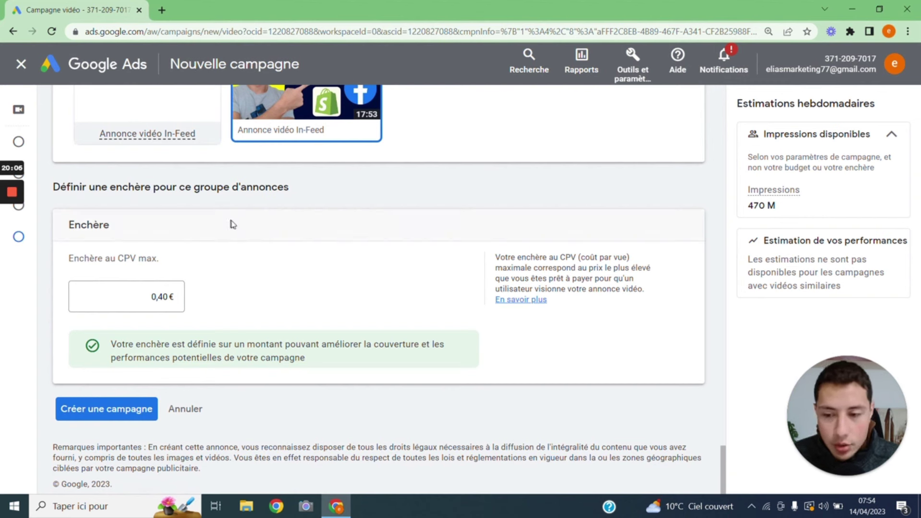
left_click(129, 408)
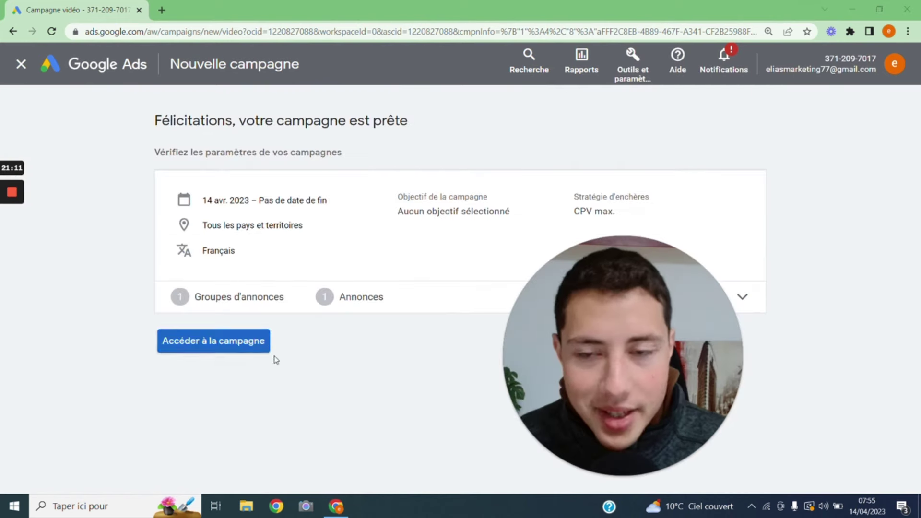